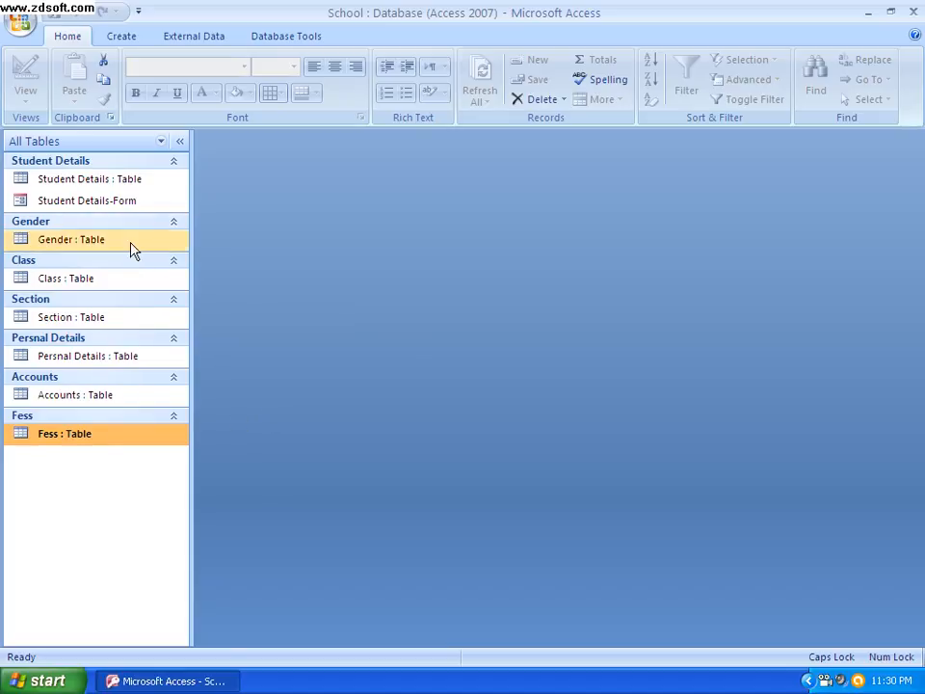
Create a form from the Gender table and save it under the name Gender
click(87, 249)
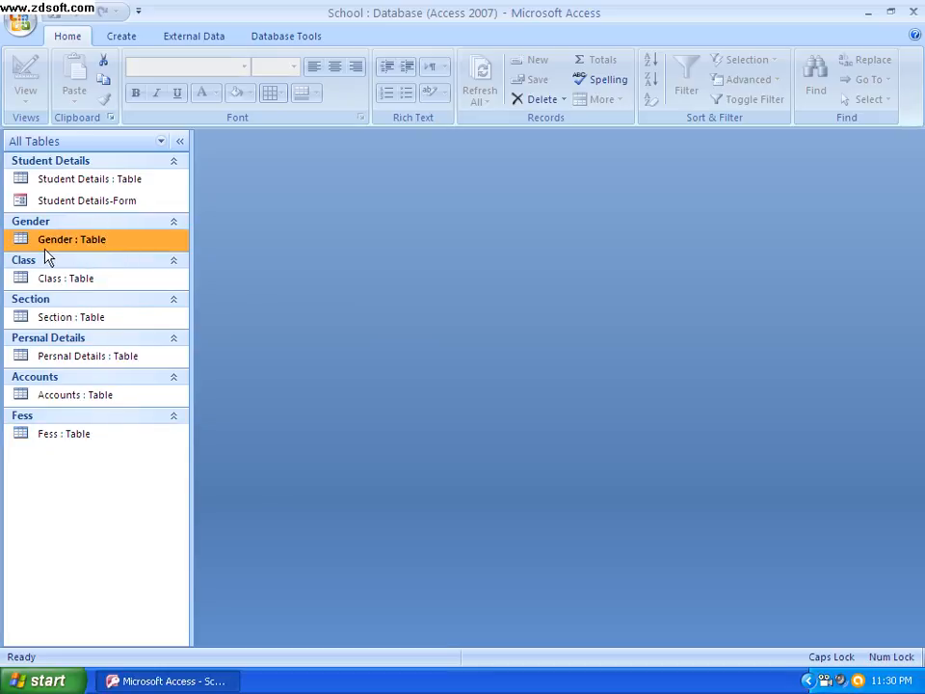
click(122, 37)
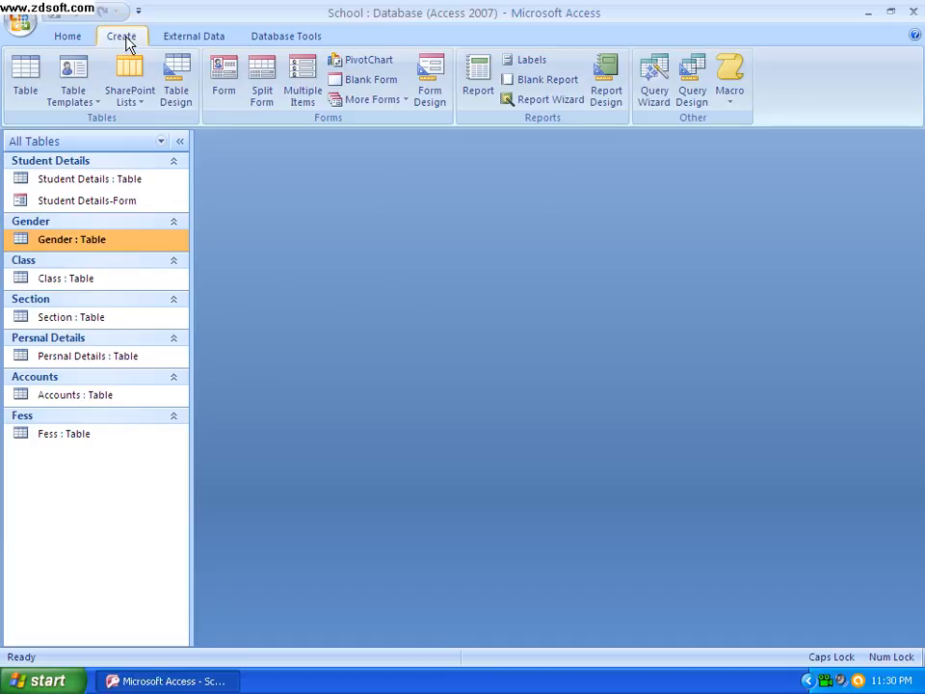
click(227, 97)
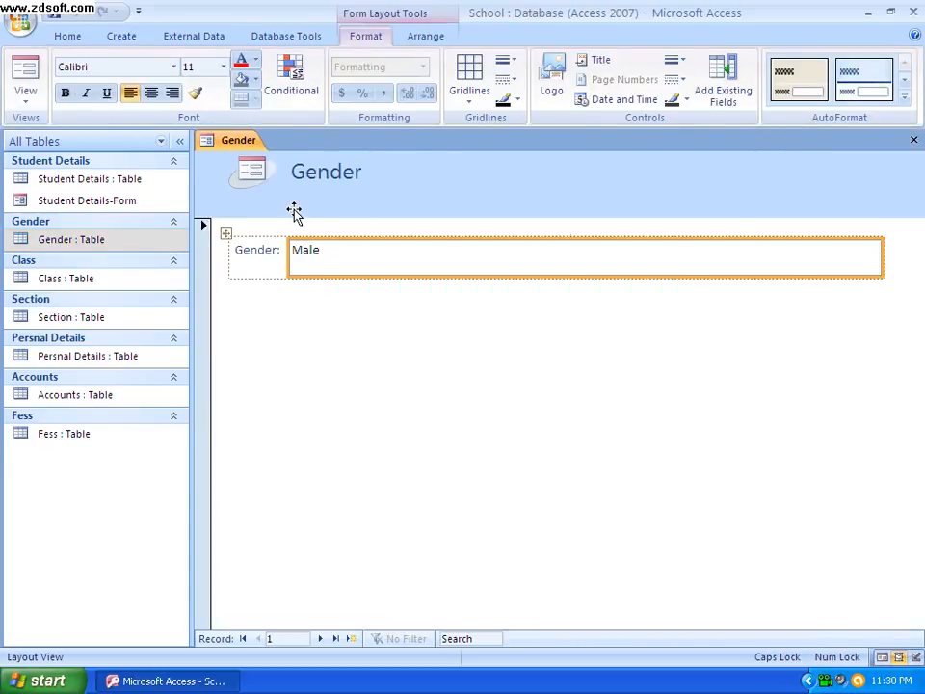
click(914, 142)
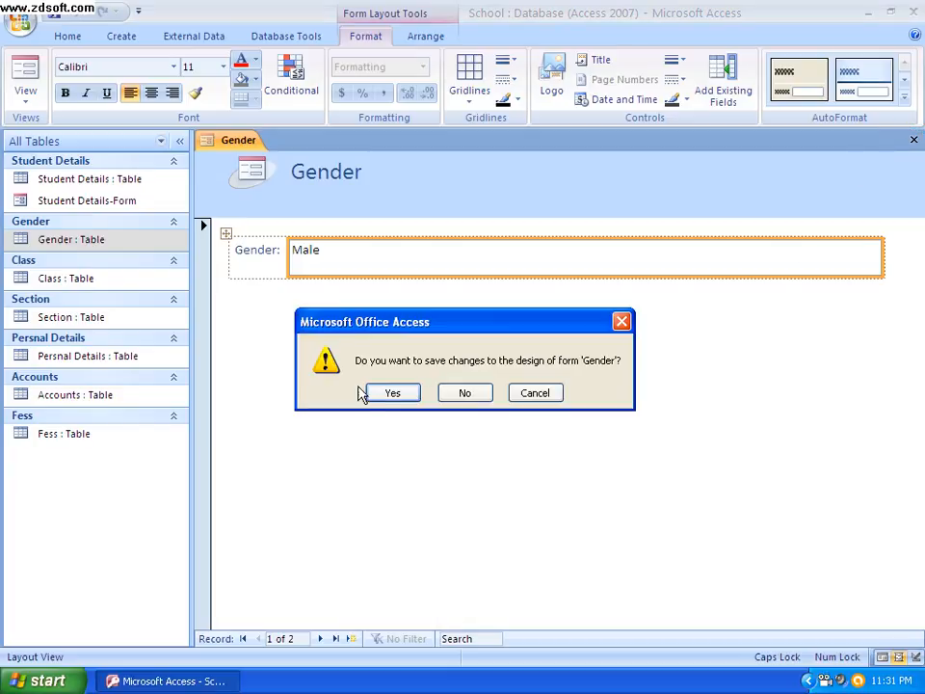
click(390, 393)
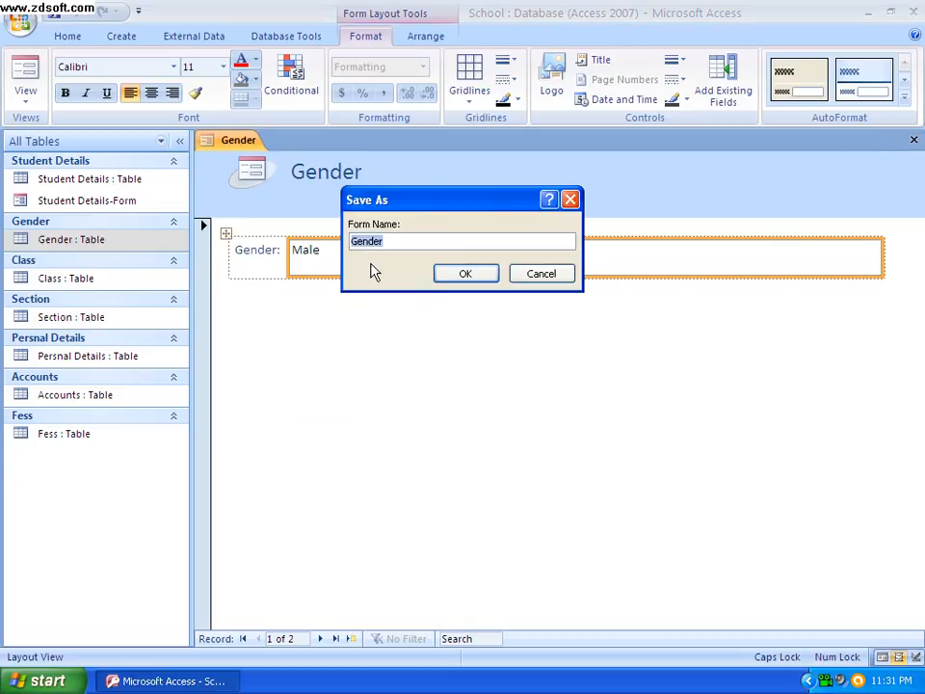
click(466, 275)
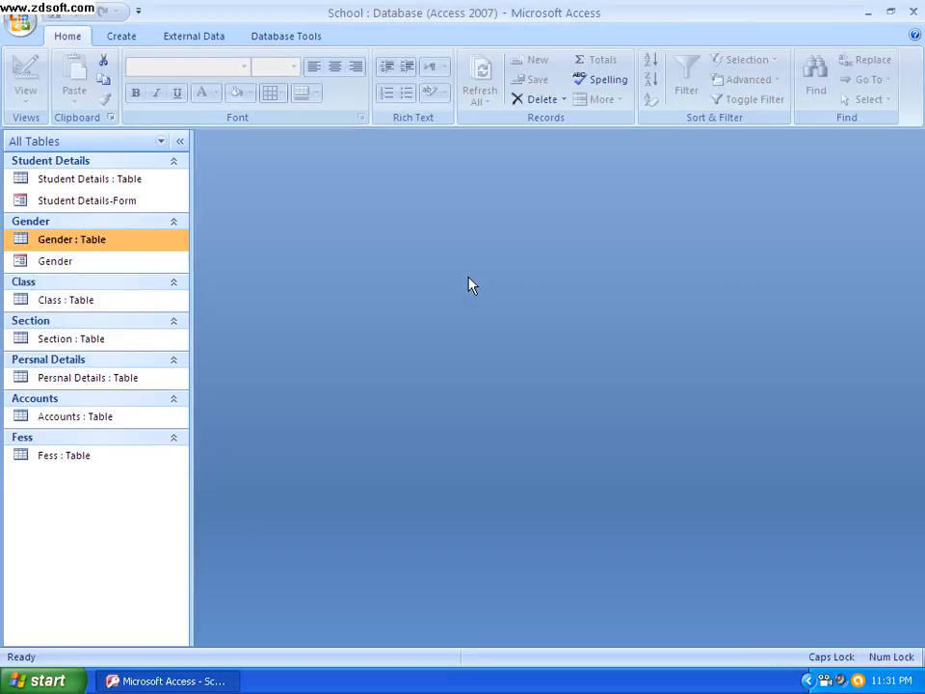
Create a form from the Class table and save it under the name Class
click(96, 307)
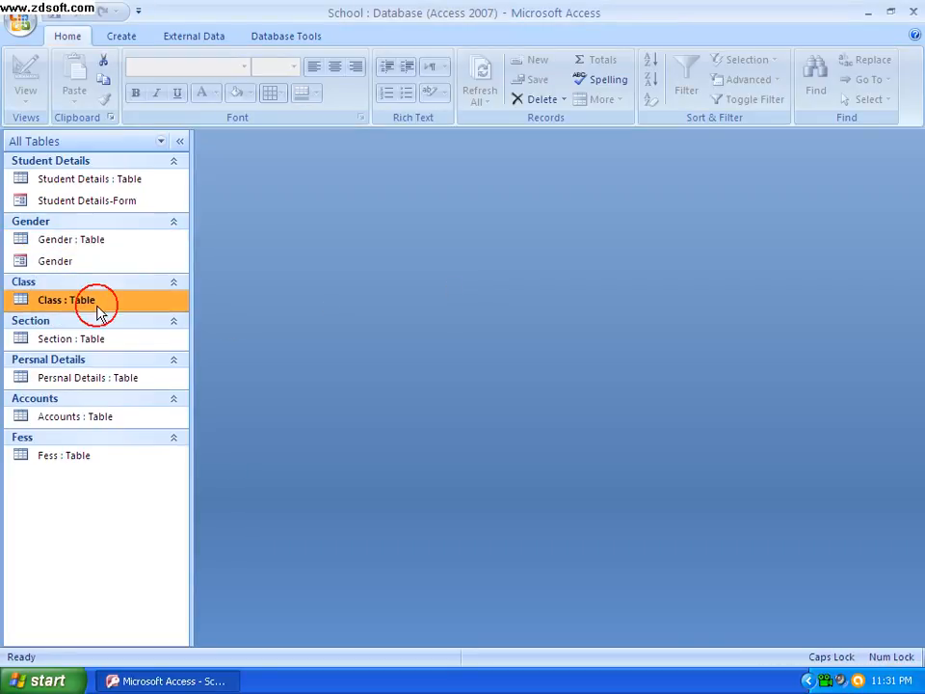
click(132, 38)
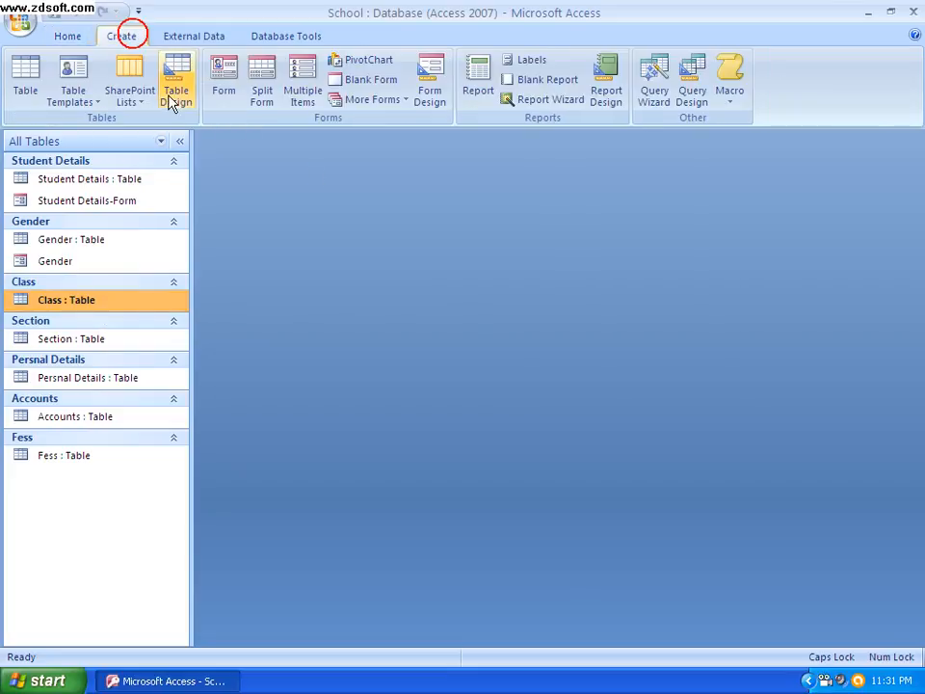
click(220, 101)
click(912, 139)
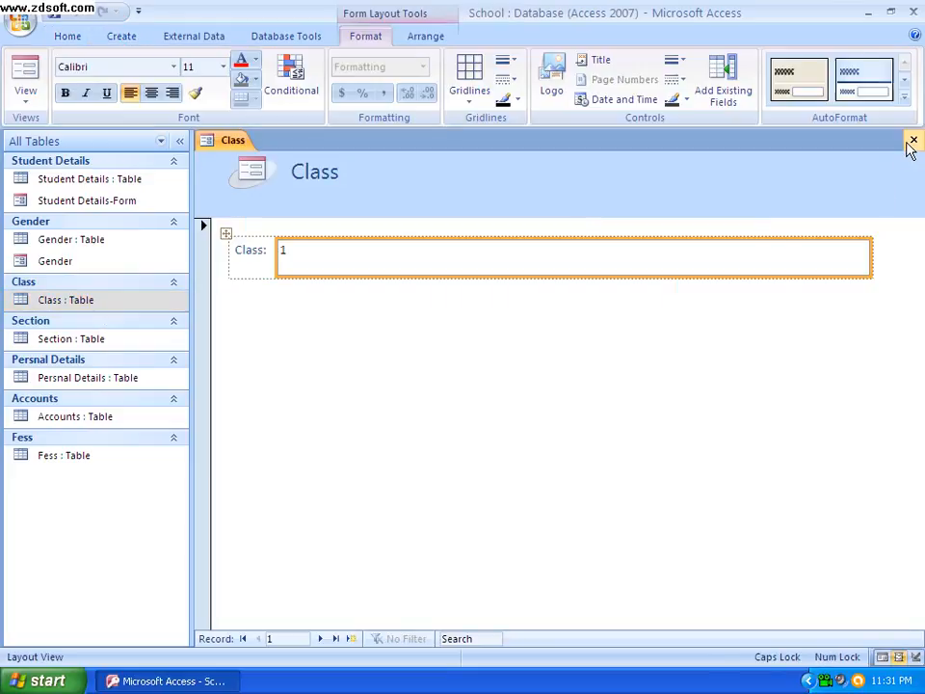
click(391, 395)
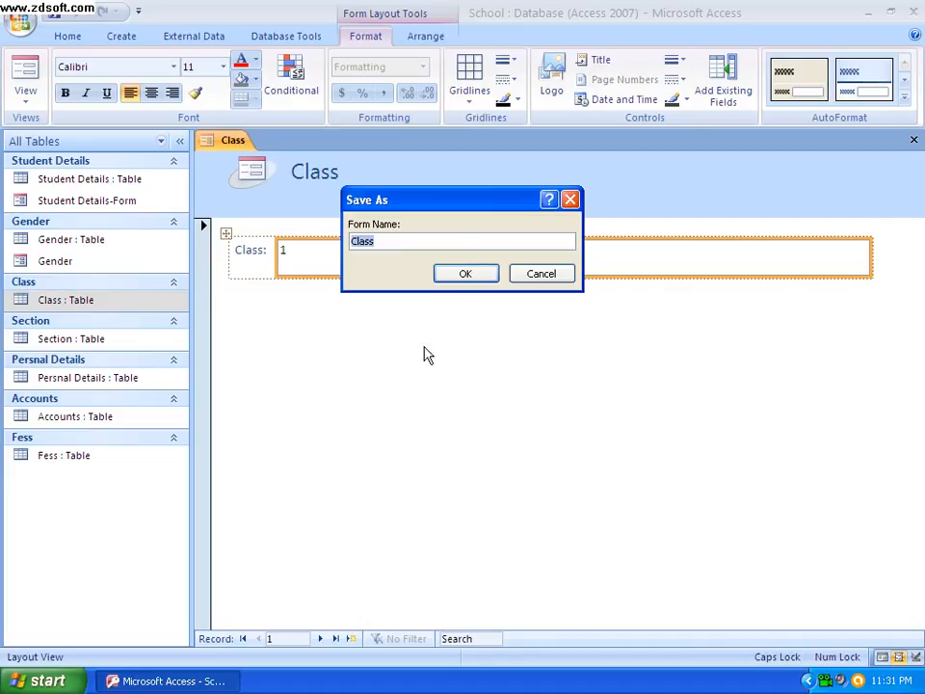
click(458, 274)
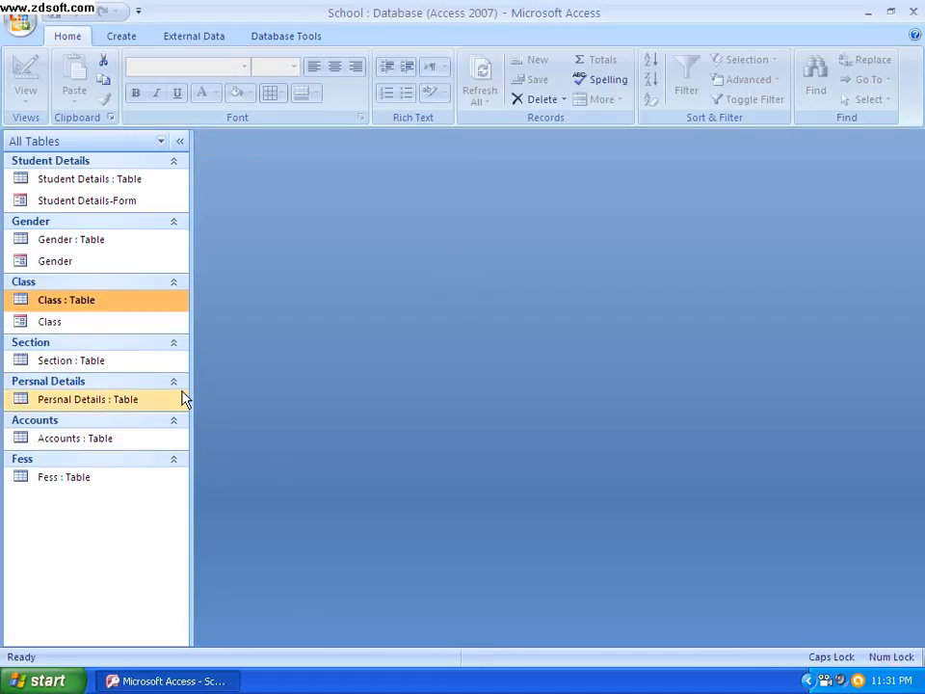
Create a form from the Section table and save it under the name Section
click(110, 372)
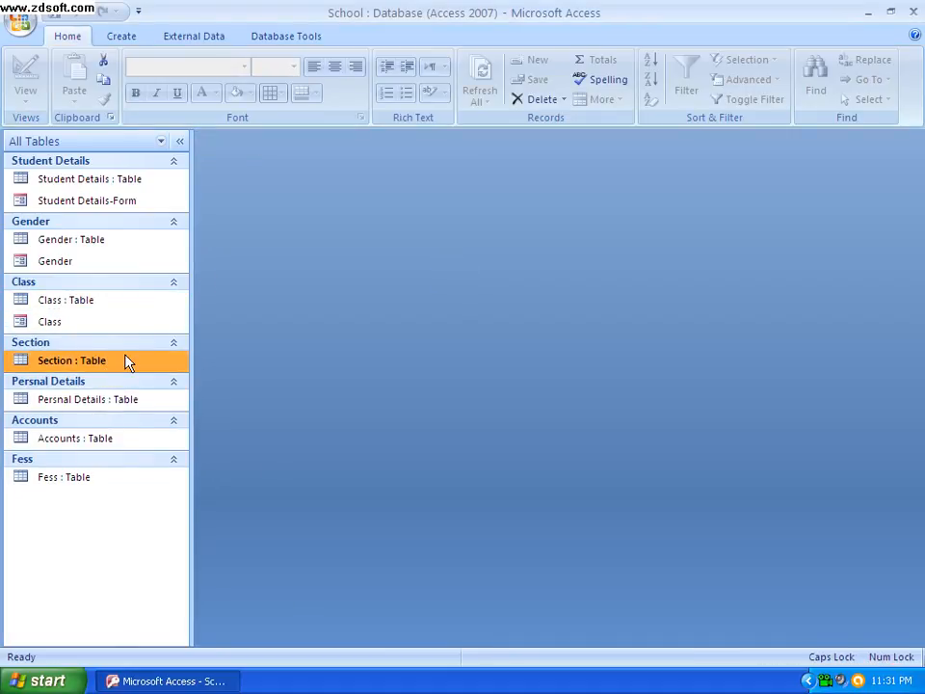
click(132, 39)
click(212, 86)
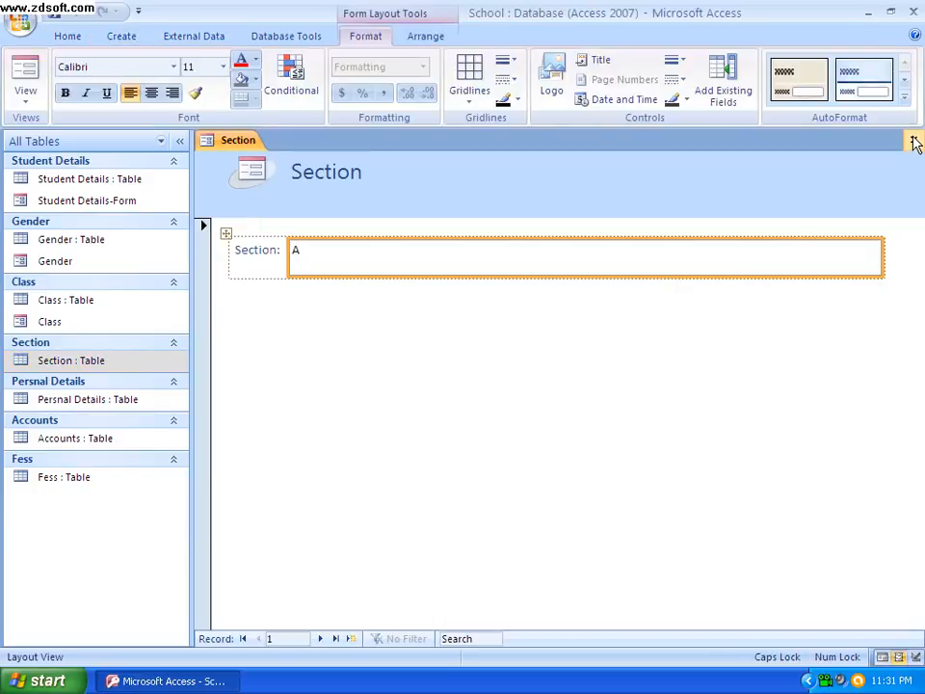
click(914, 140)
click(389, 393)
click(453, 275)
Create a form from the Persnal Details table and save it under the name Persnal Details
click(86, 421)
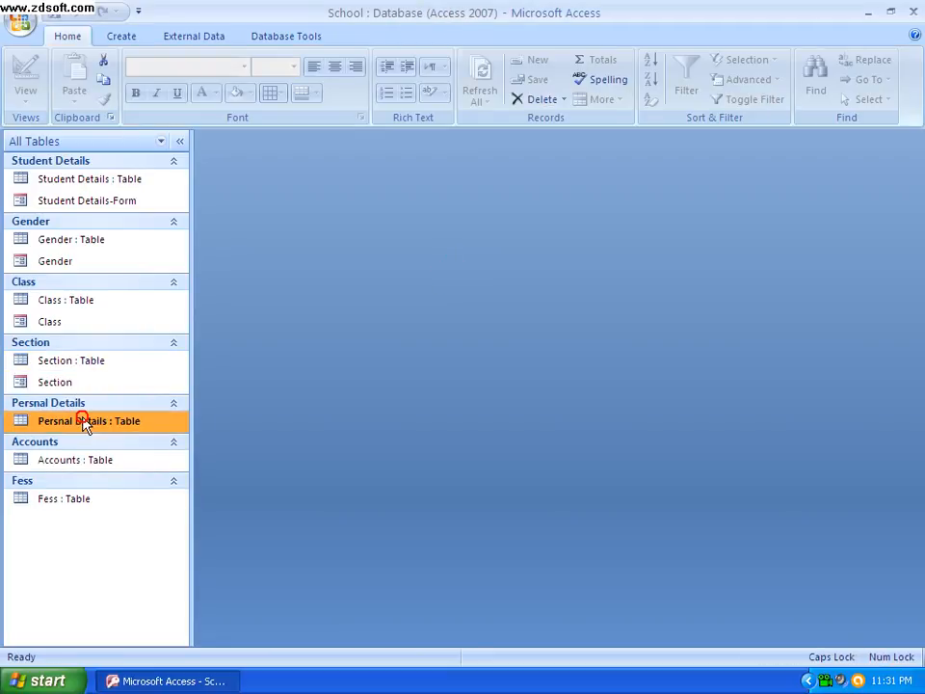
click(122, 38)
click(225, 82)
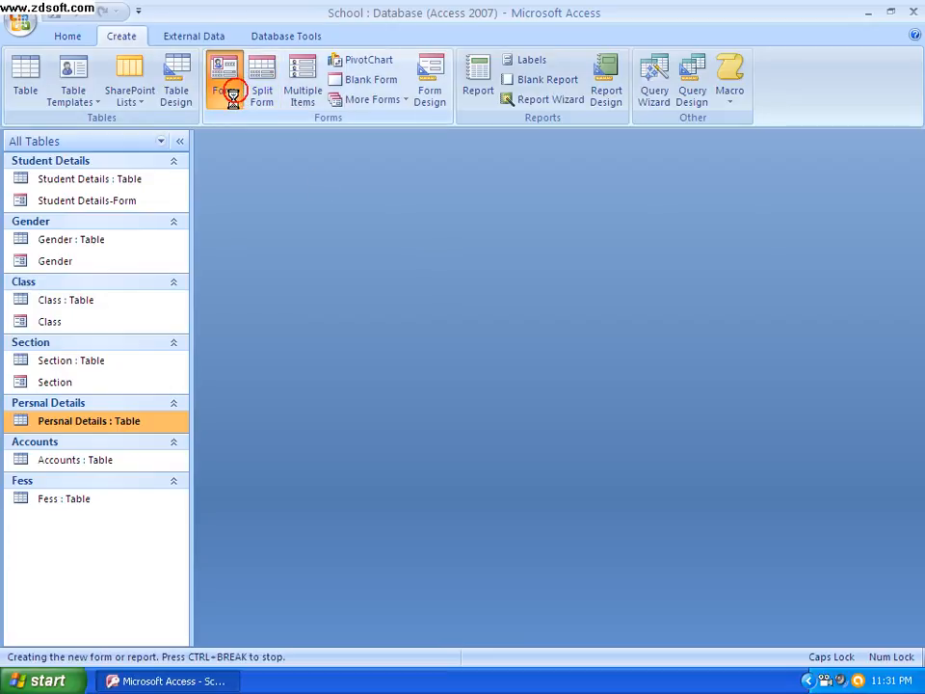
click(913, 140)
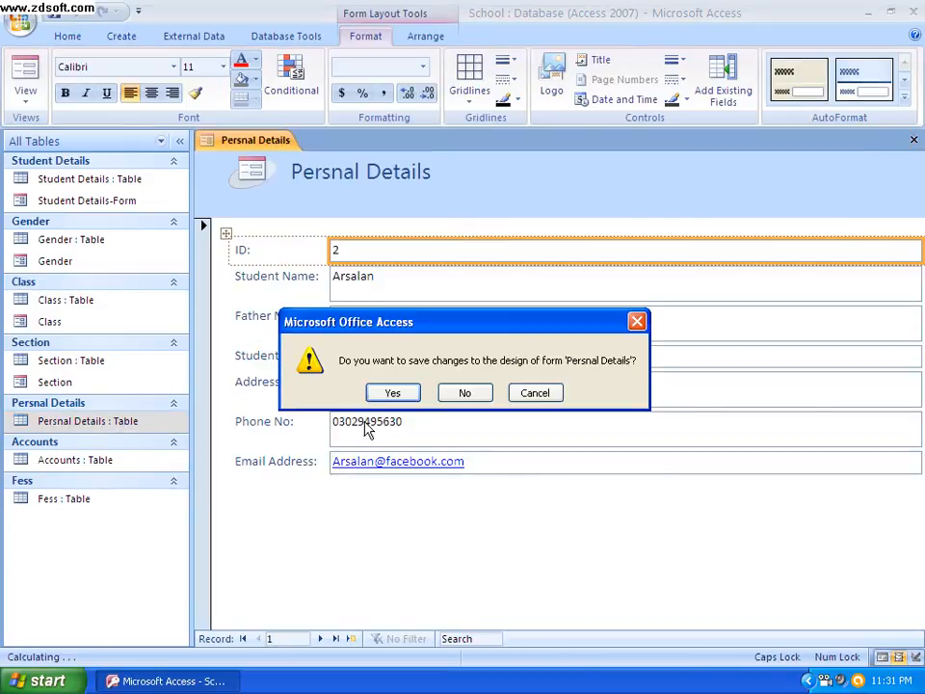
click(389, 393)
click(461, 275)
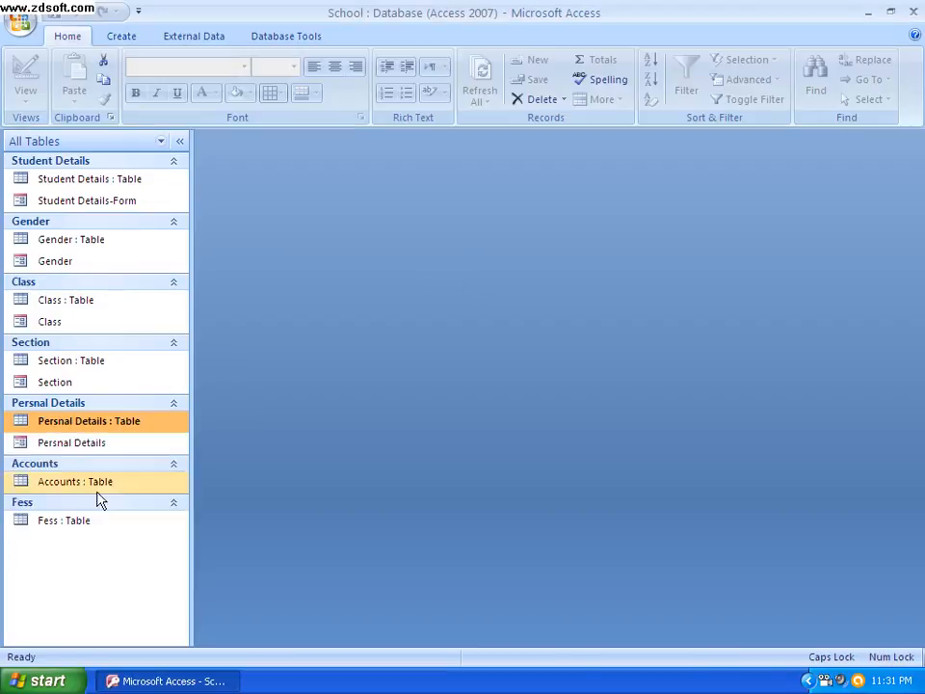
Create a form from the Accounts table and save it under the name Accounts
click(87, 489)
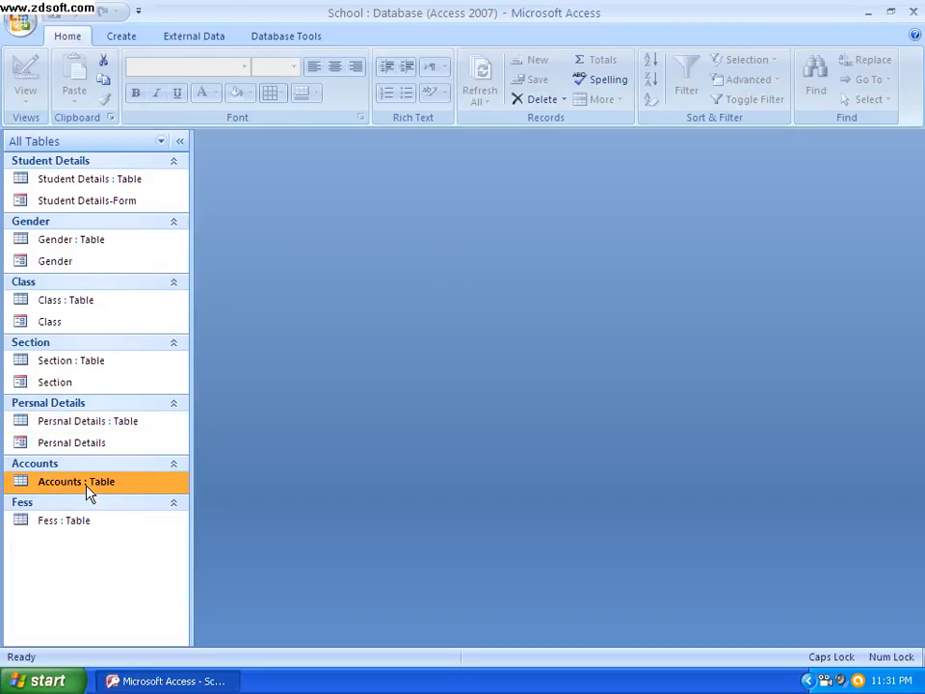
click(120, 39)
click(229, 86)
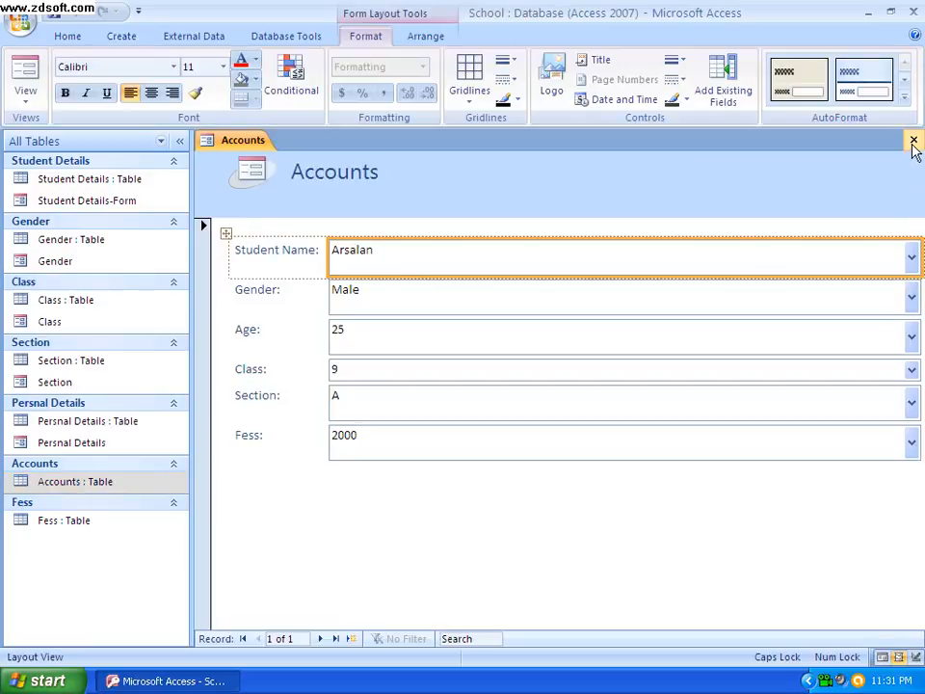
click(914, 141)
click(376, 396)
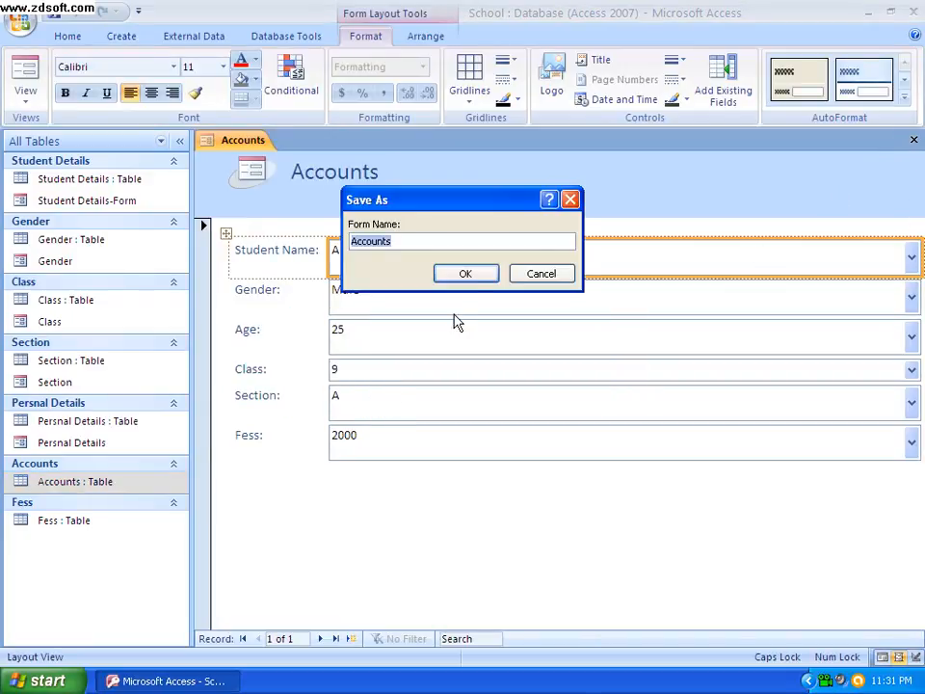
click(469, 276)
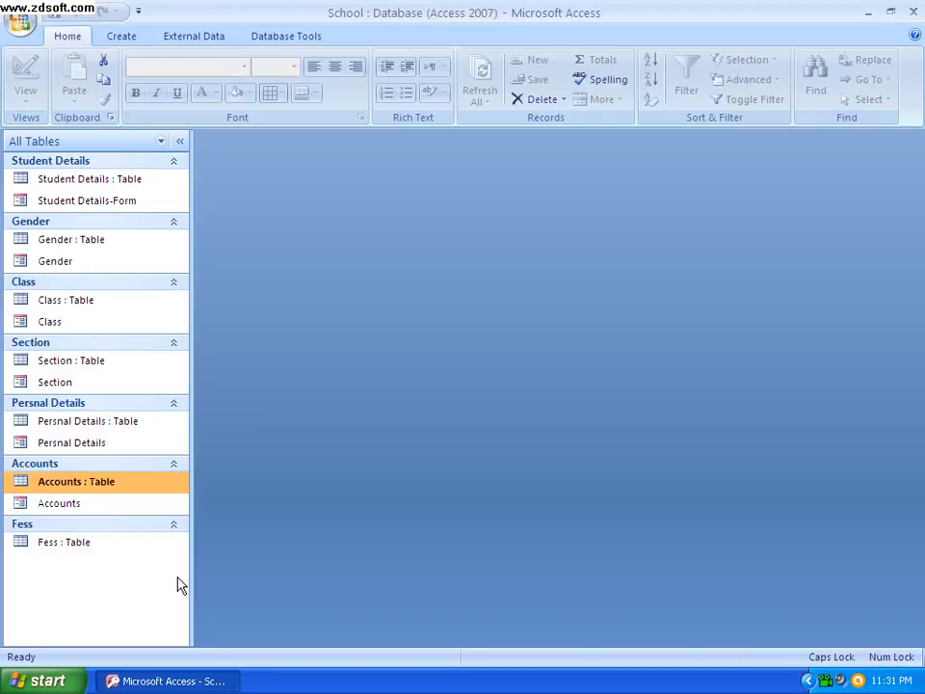
Create a form from the Fess table and save it under the name Fess
click(75, 541)
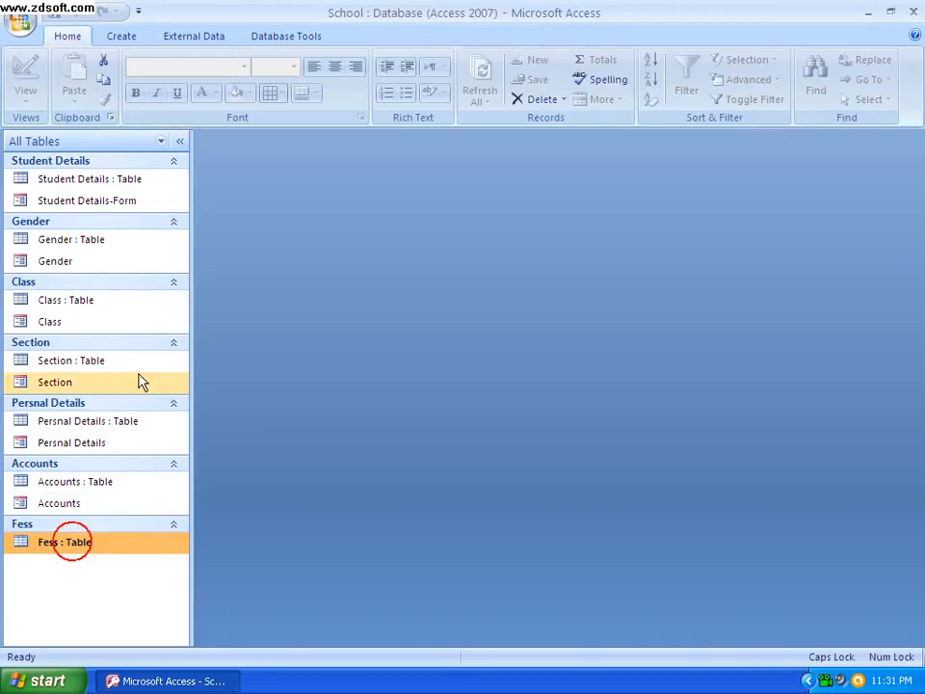
click(125, 36)
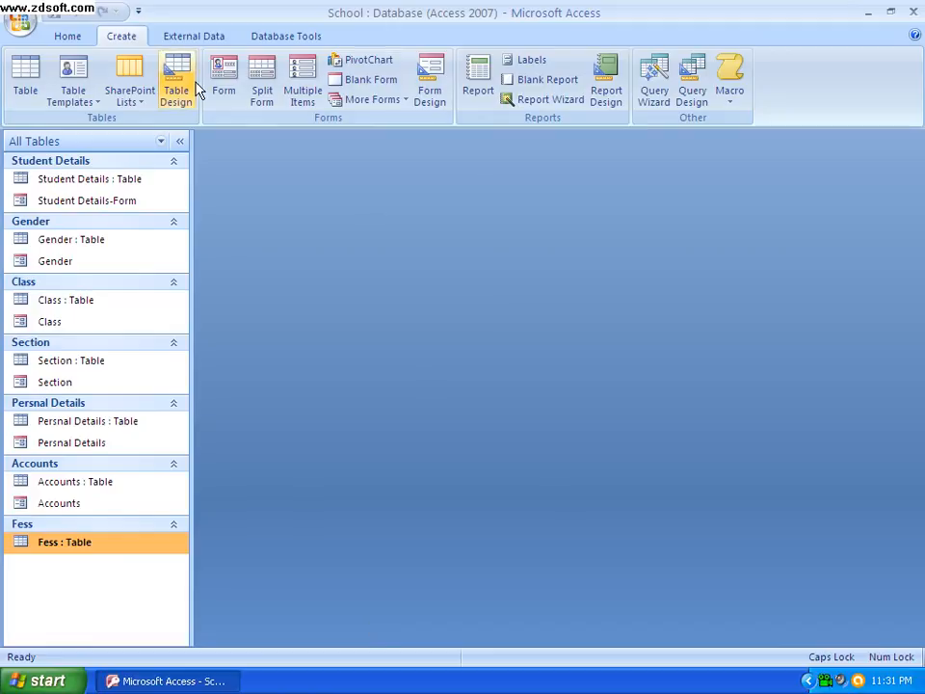
click(226, 88)
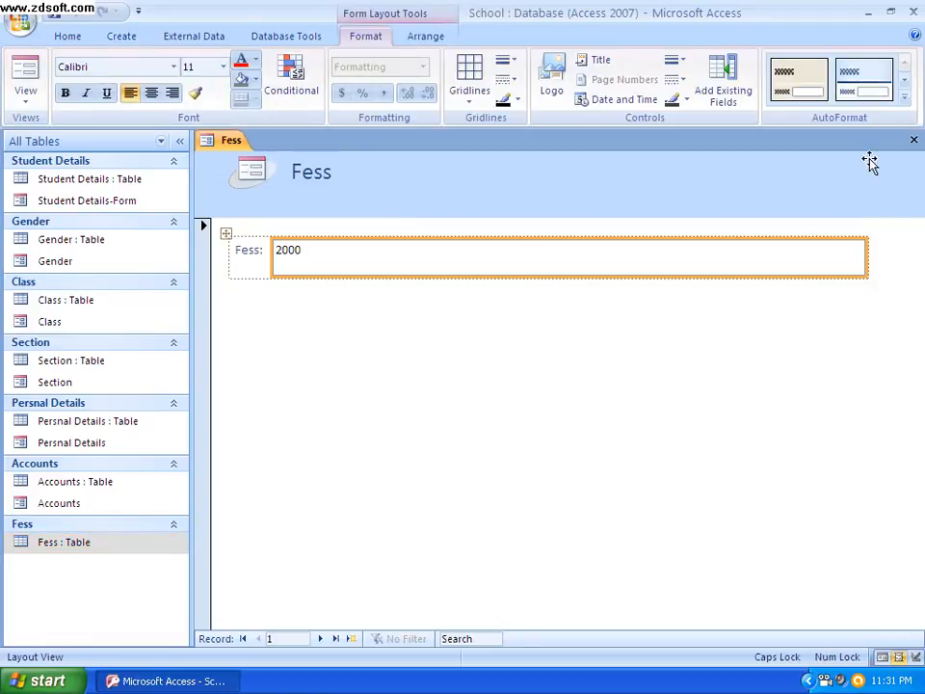
click(914, 141)
click(403, 398)
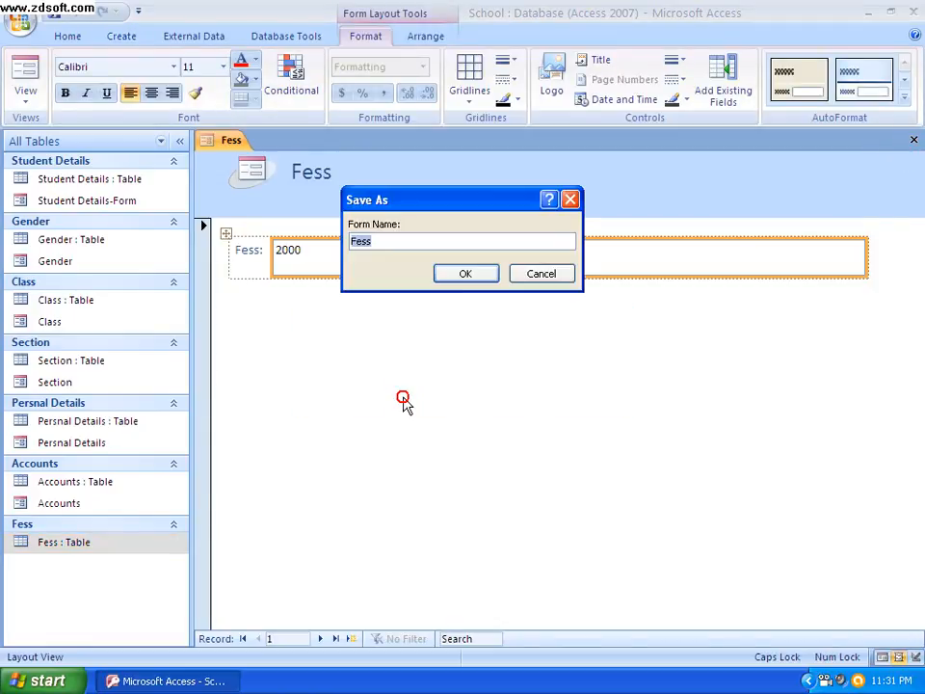
click(474, 274)
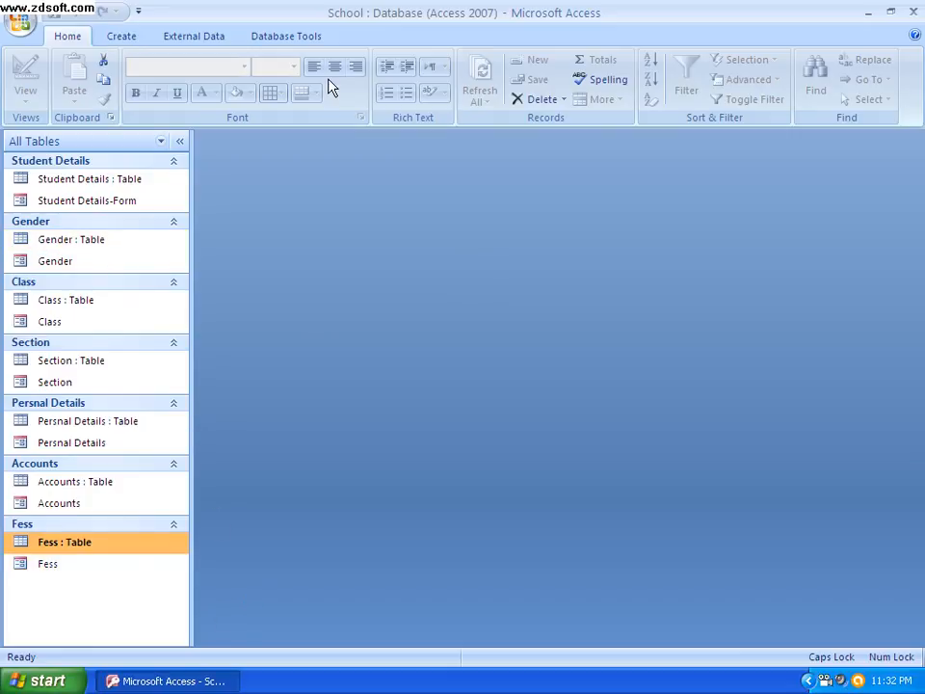
Start the Switchboard Manager and create a new switchboard for the School database
click(279, 38)
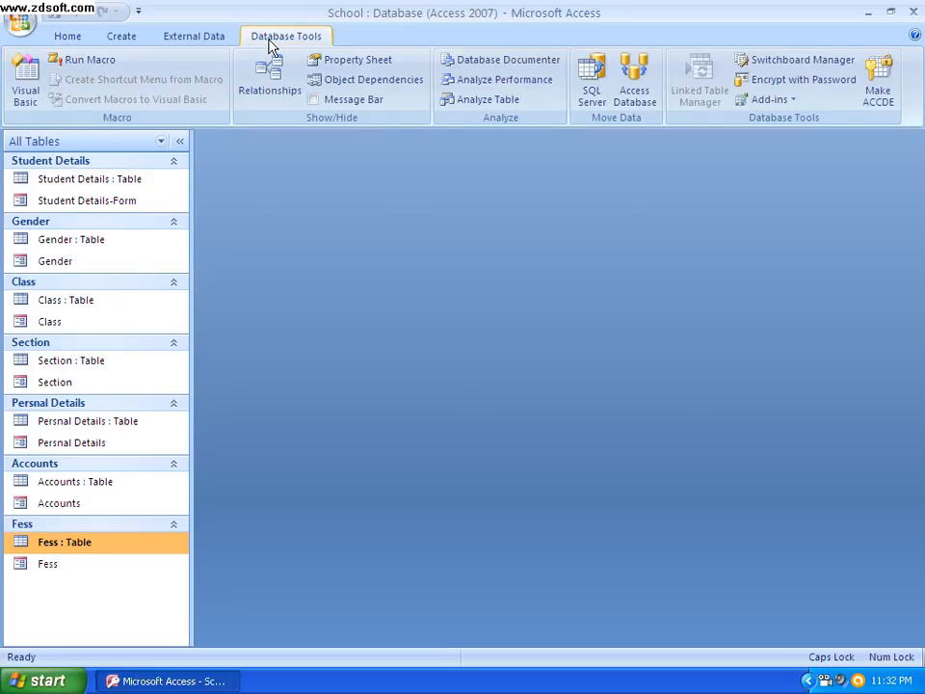
click(802, 66)
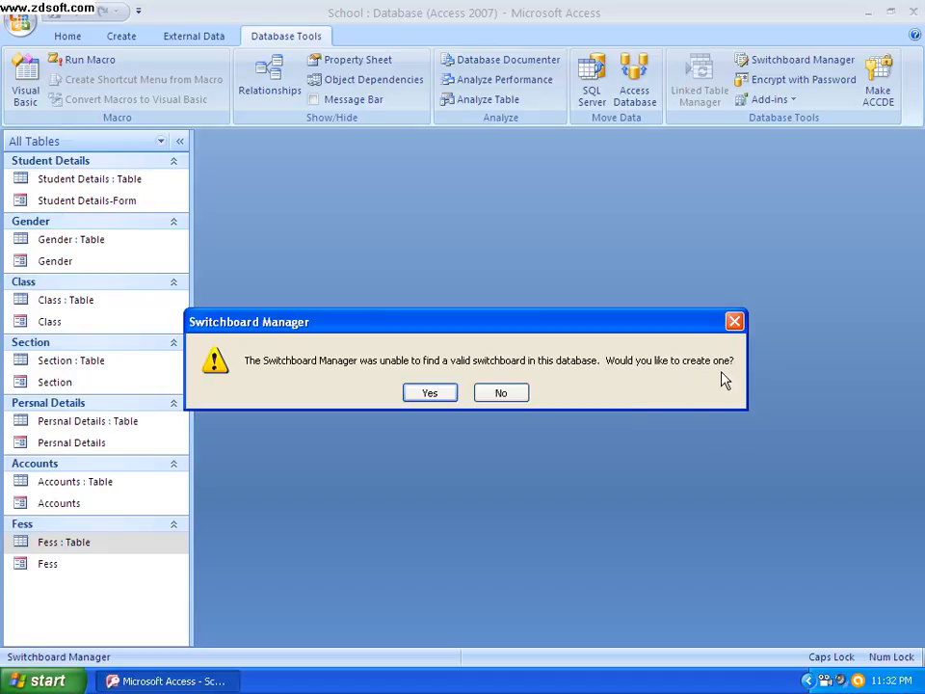
click(430, 393)
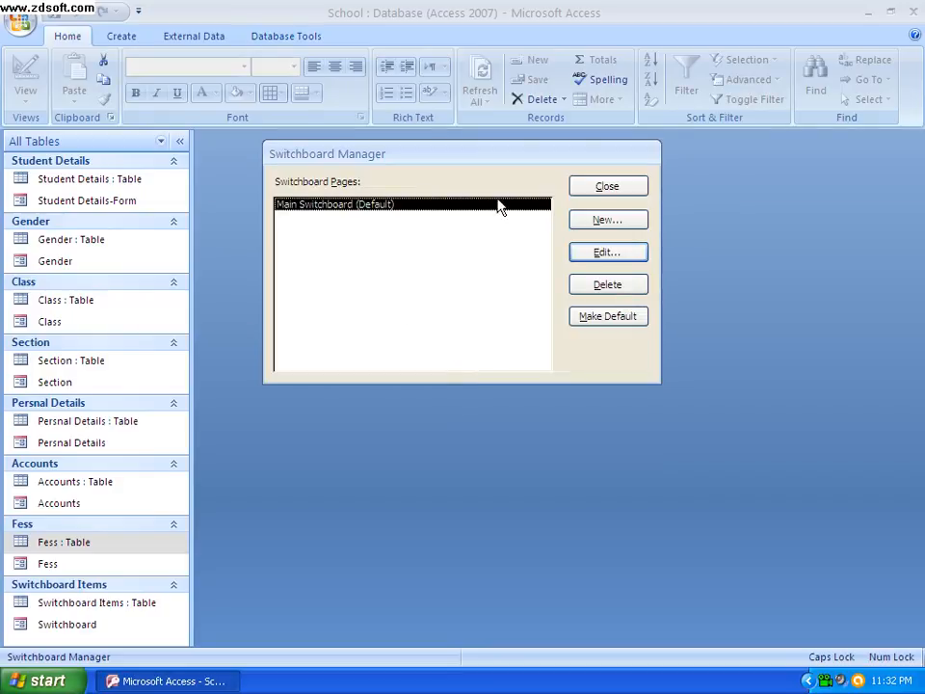
Edit the default Main Switchboard page and rename it ABC School
drag(491, 153, 516, 214)
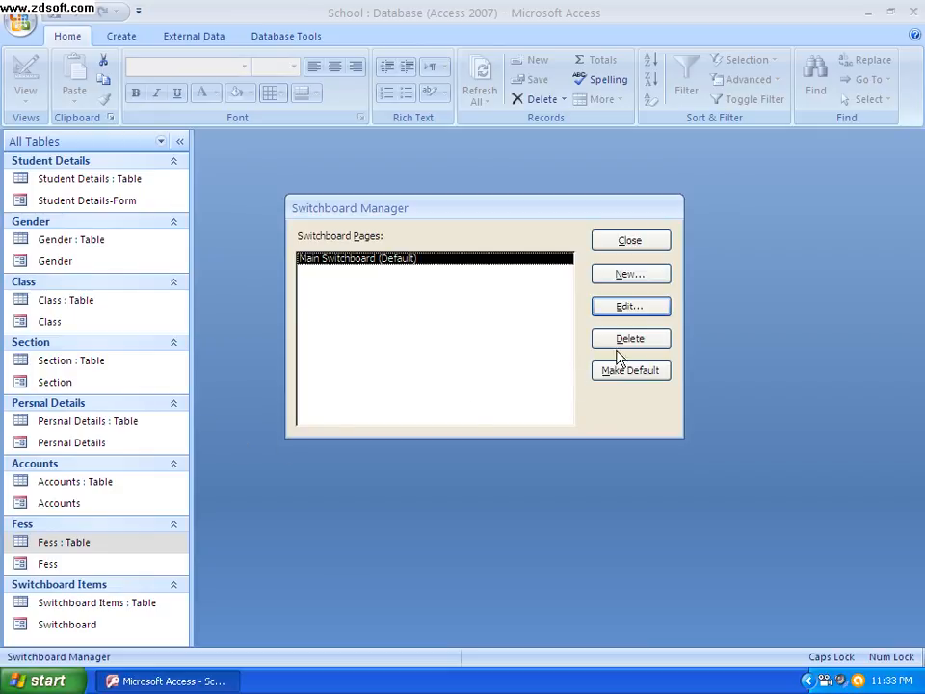
click(631, 308)
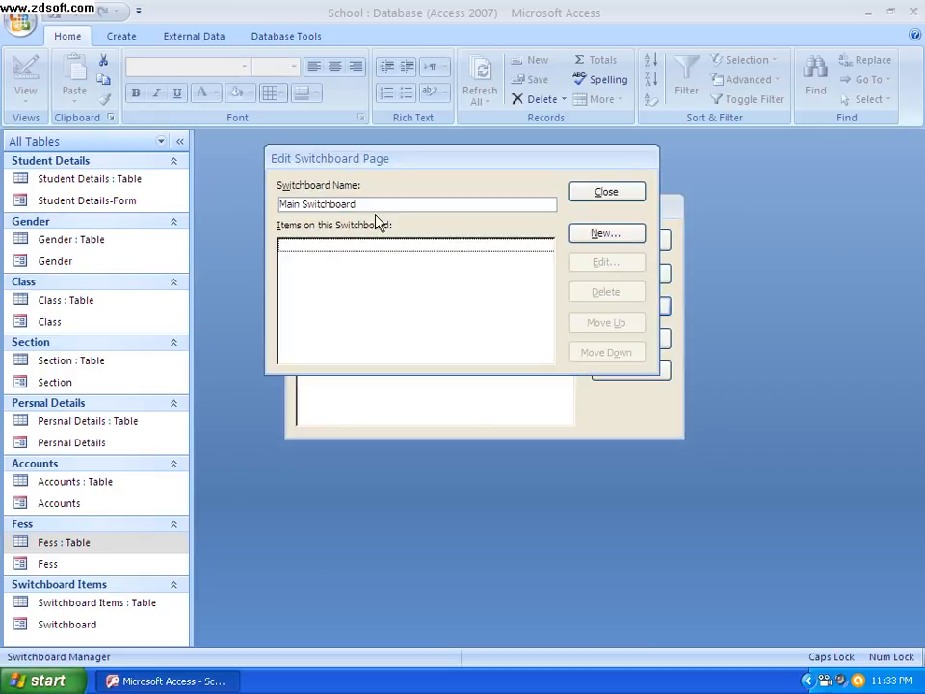
drag(367, 202, 231, 207)
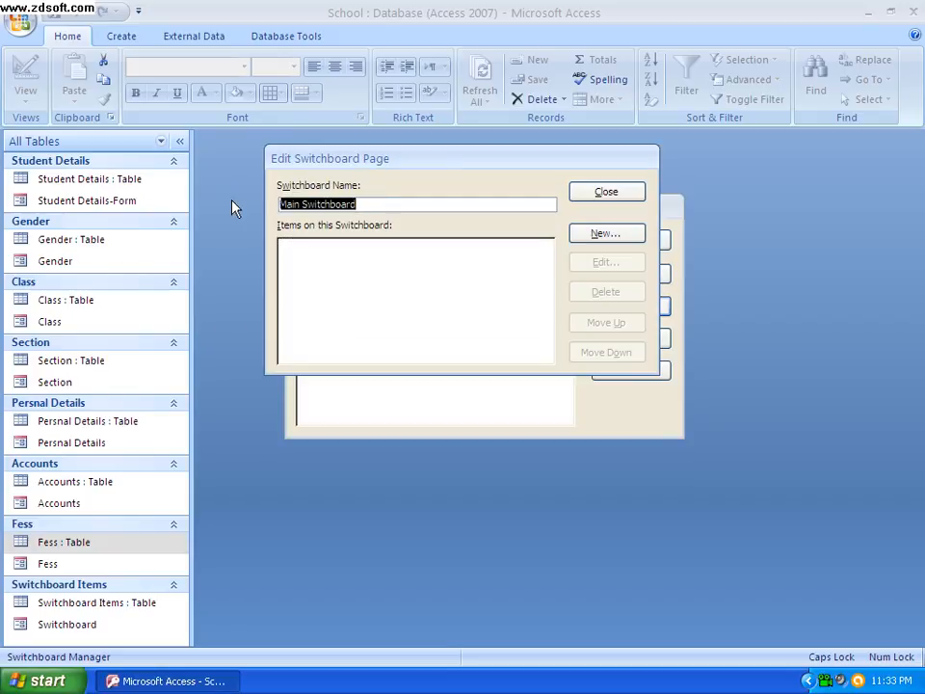
key(BackSpace)
key(Caps_Lock)
text(a)
key(BackSpace)
key(Caps_Lock)
text(ABC S)
key(Caps_Lock)
text(chool)
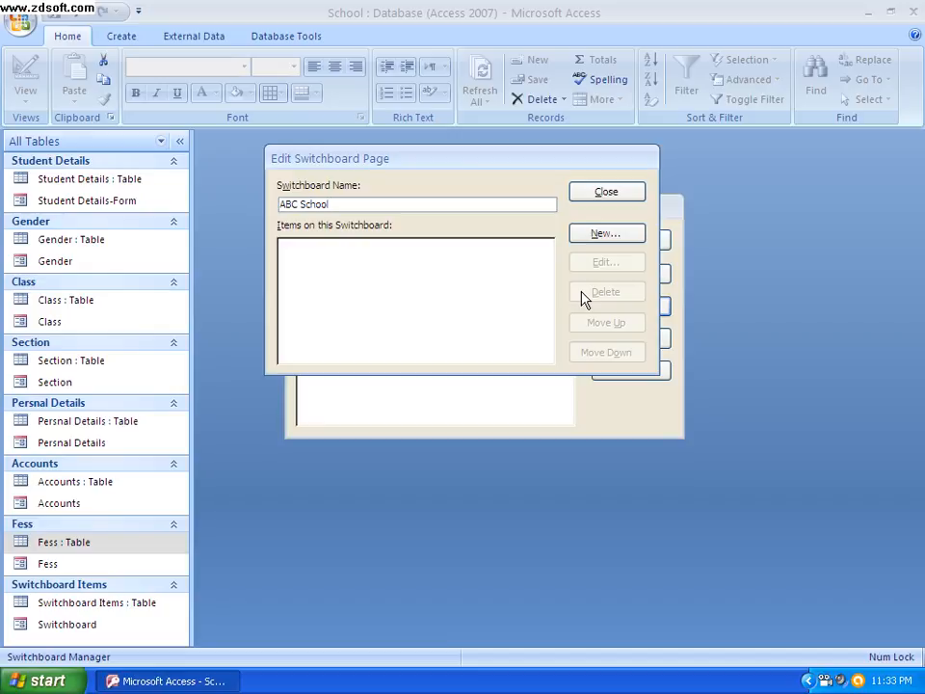
click(607, 234)
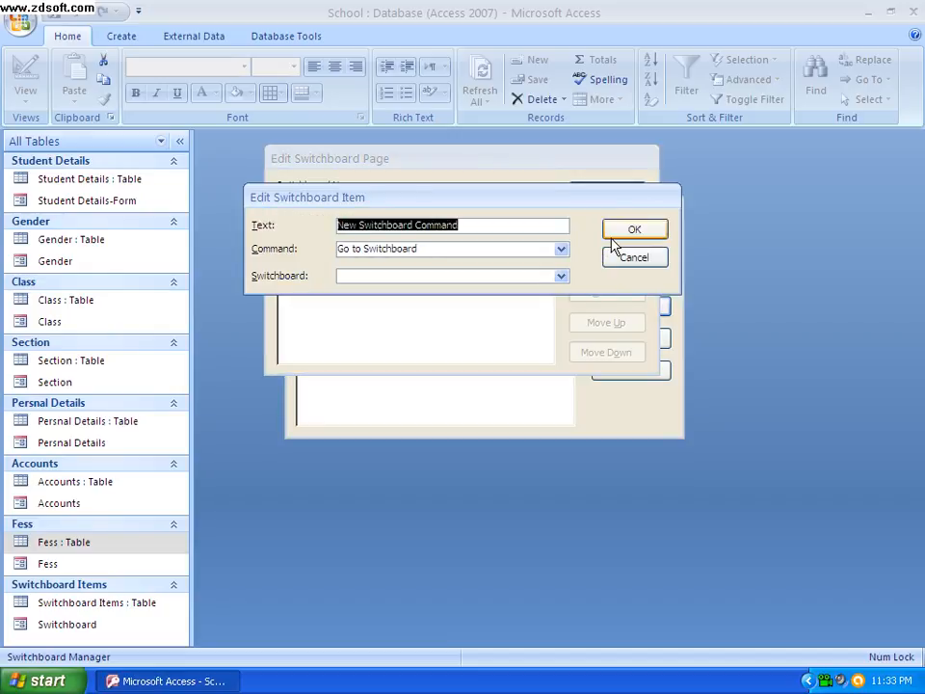
click(638, 258)
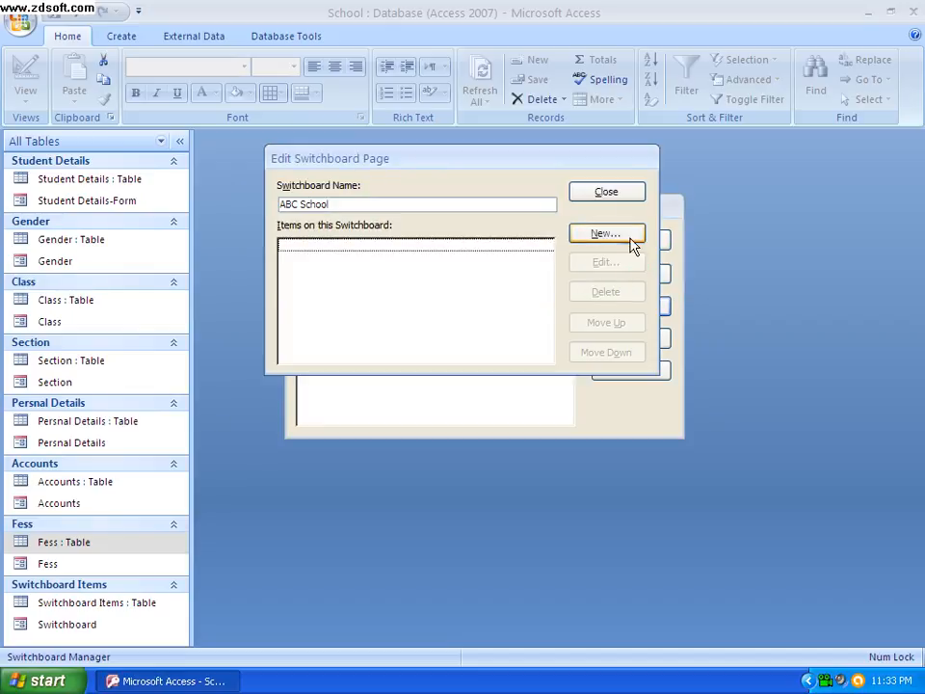
Add a new item with the text Student Details to the ABC School switchboard page
click(609, 192)
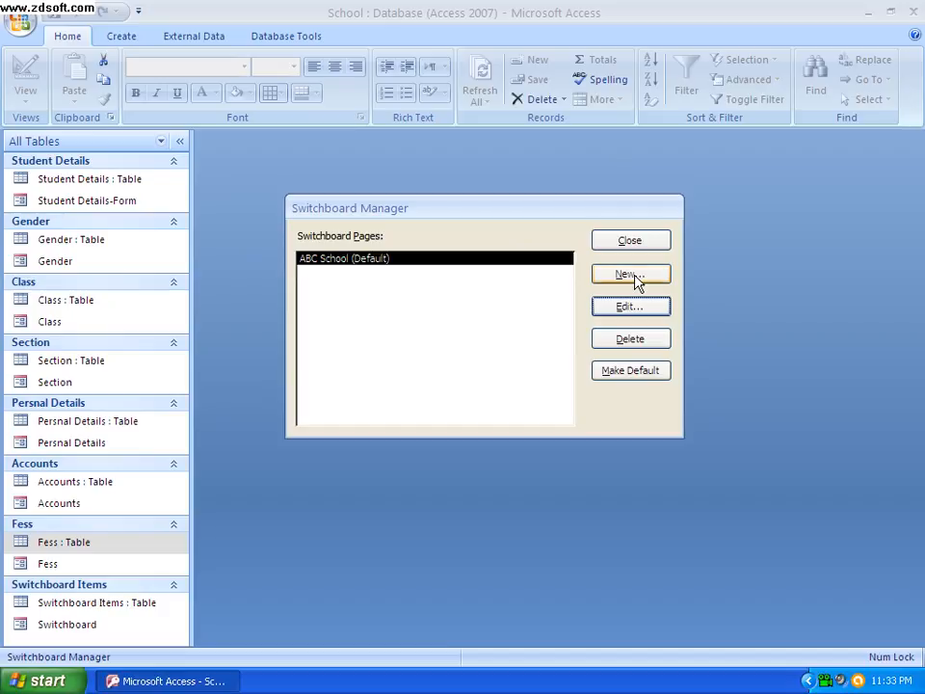
click(624, 309)
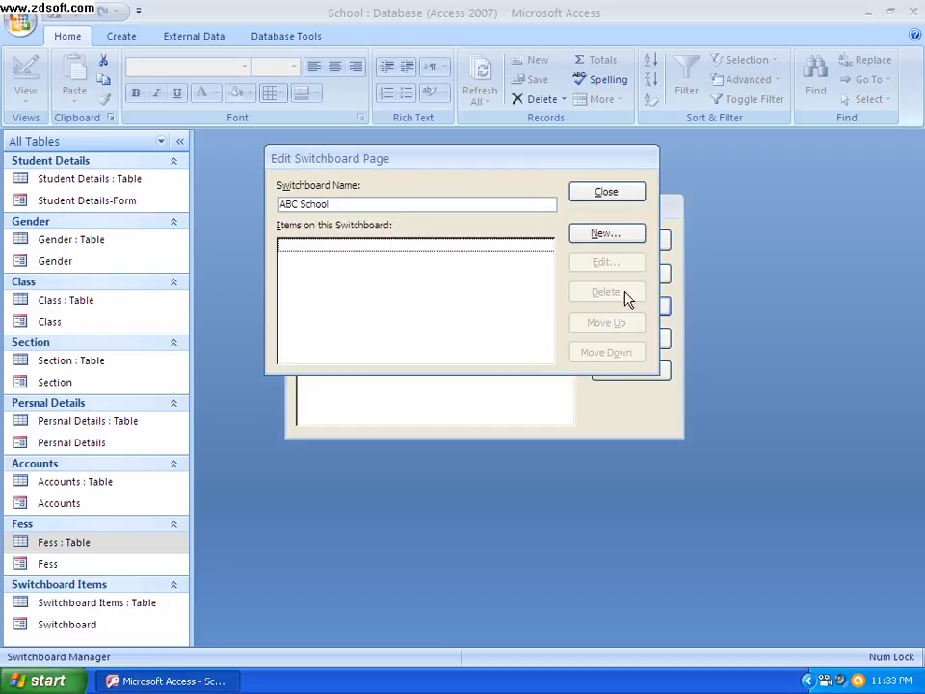
click(629, 241)
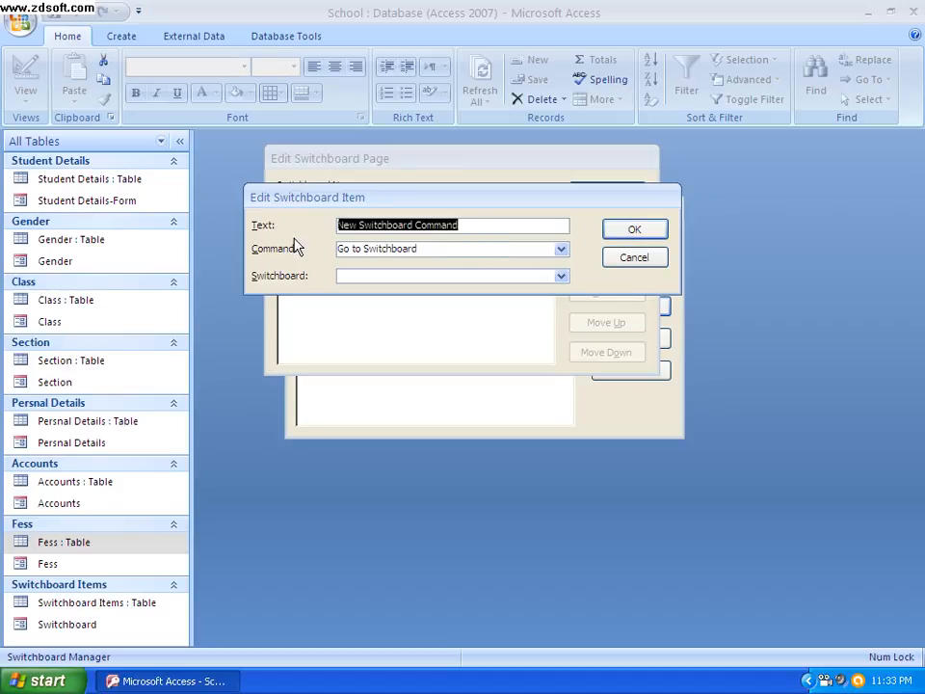
drag(461, 224, 304, 224)
key(BackSpace)
key(Caps_Lock)
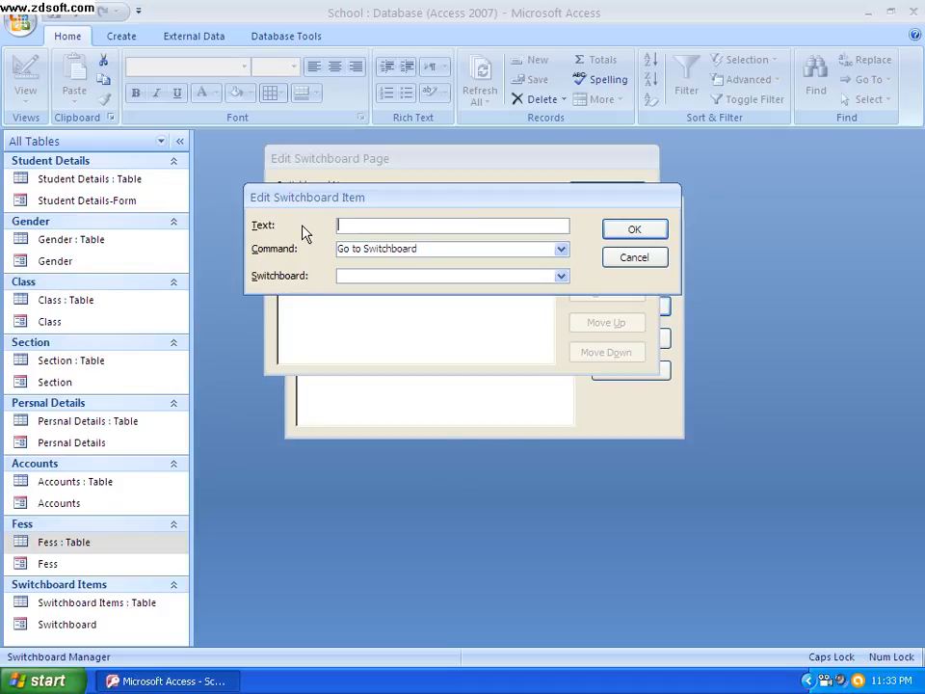
text(St)
text(udent)
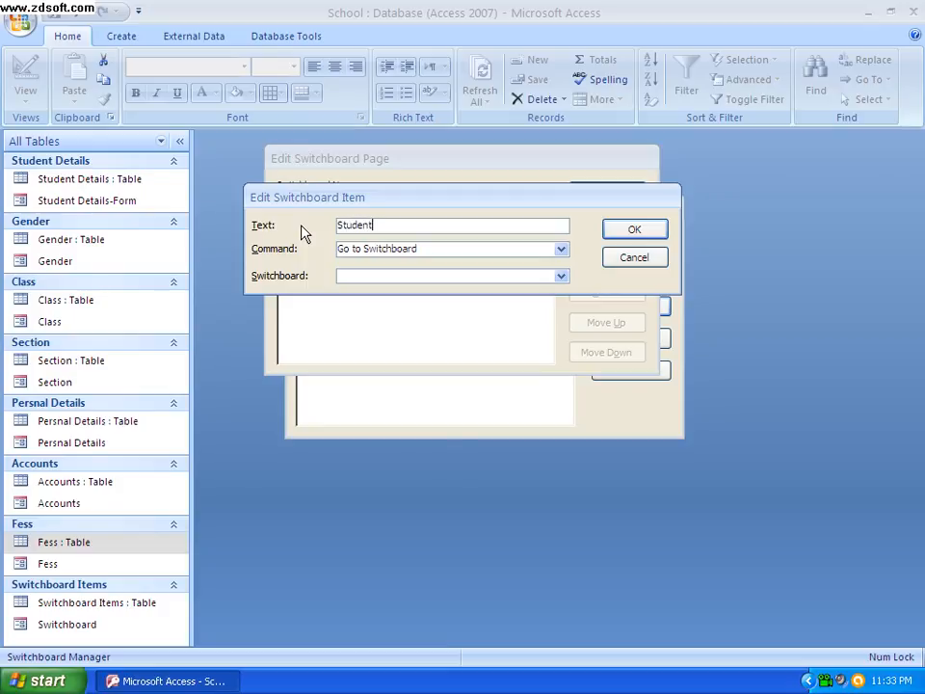
key(Caps_Lock)
text(D)
key(Caps_Lock)
text(ea)
key(BackSpace)
text(tails)
Set the Student Details item to open Student Details-Form in Add Mode, and close the Switchboard Manager
click(562, 249)
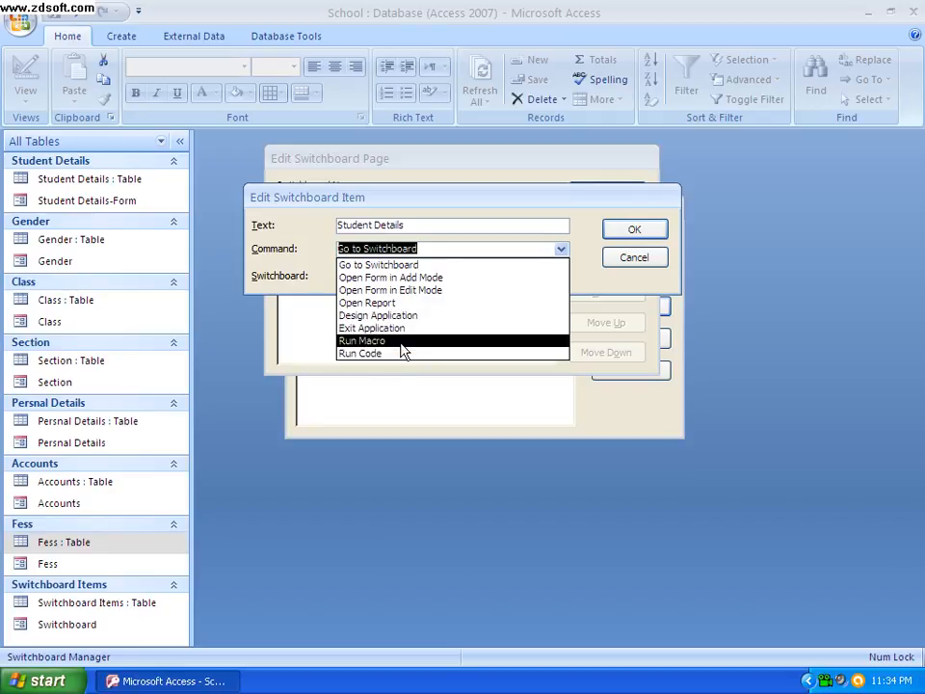
click(453, 279)
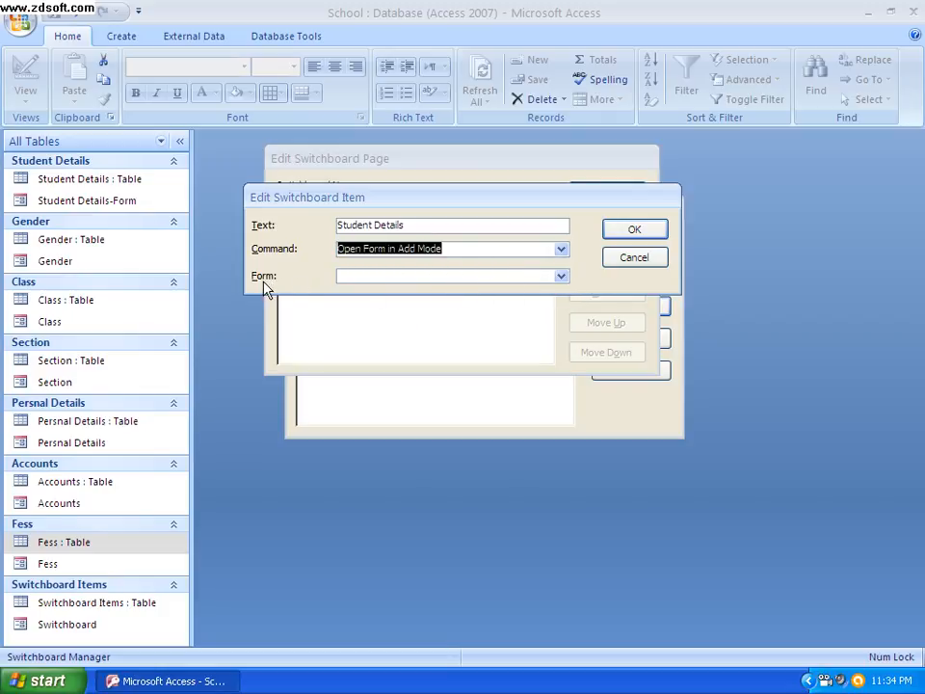
click(565, 279)
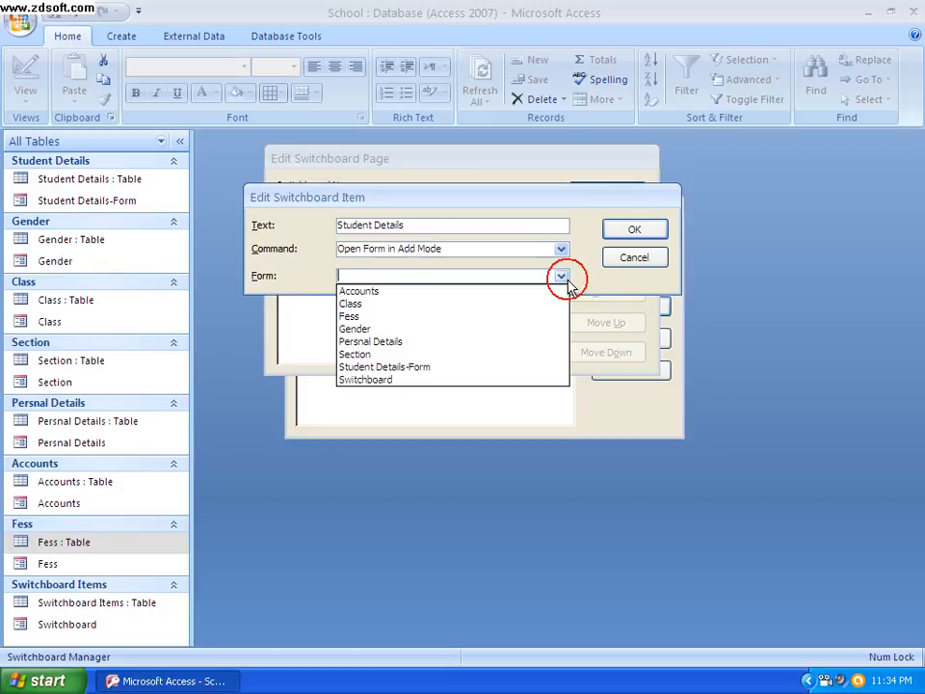
click(401, 372)
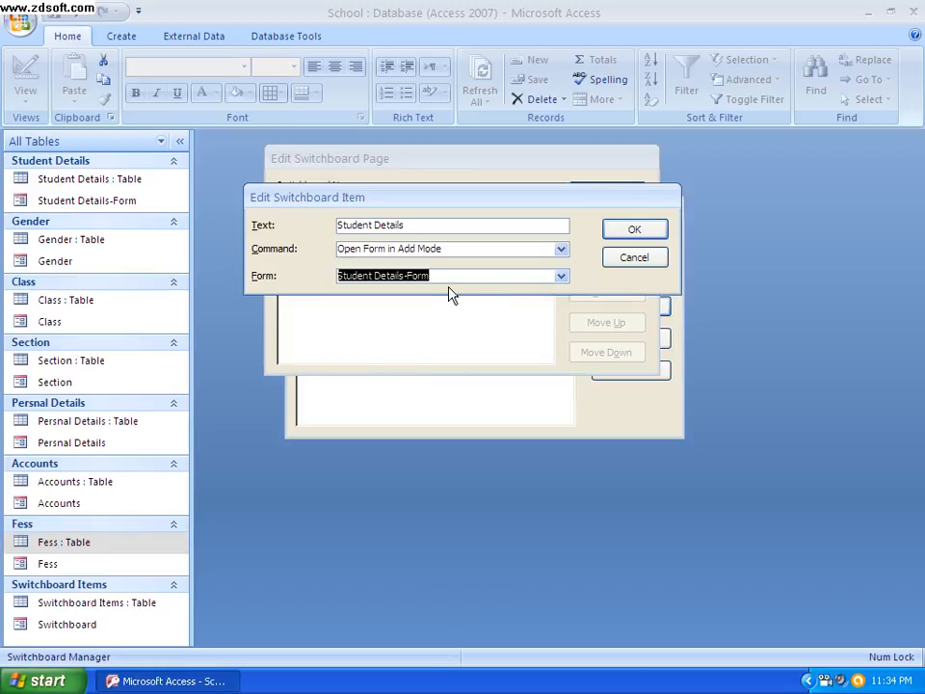
click(640, 231)
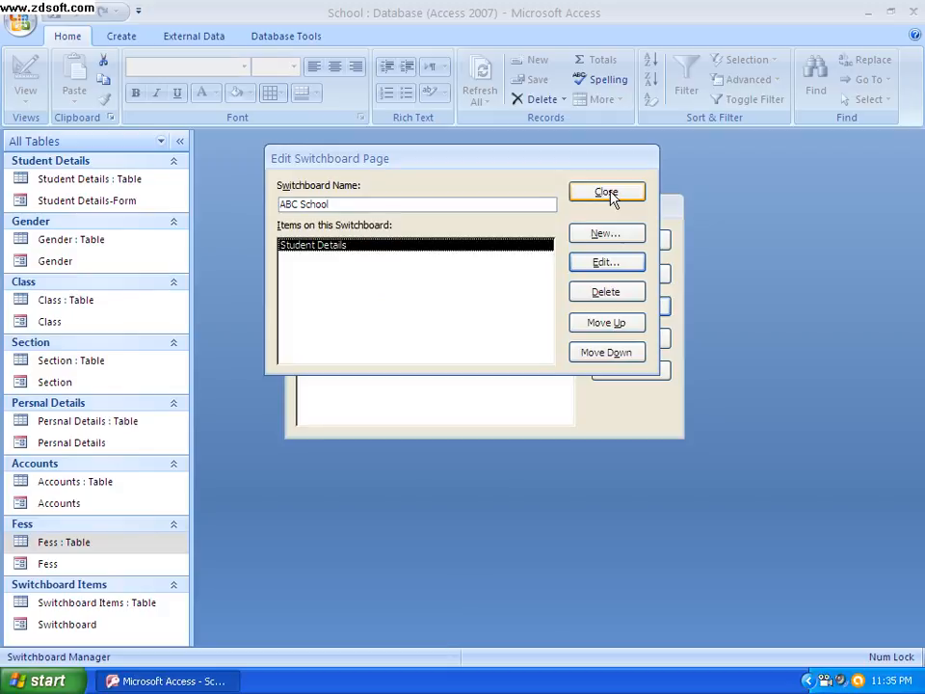
click(607, 193)
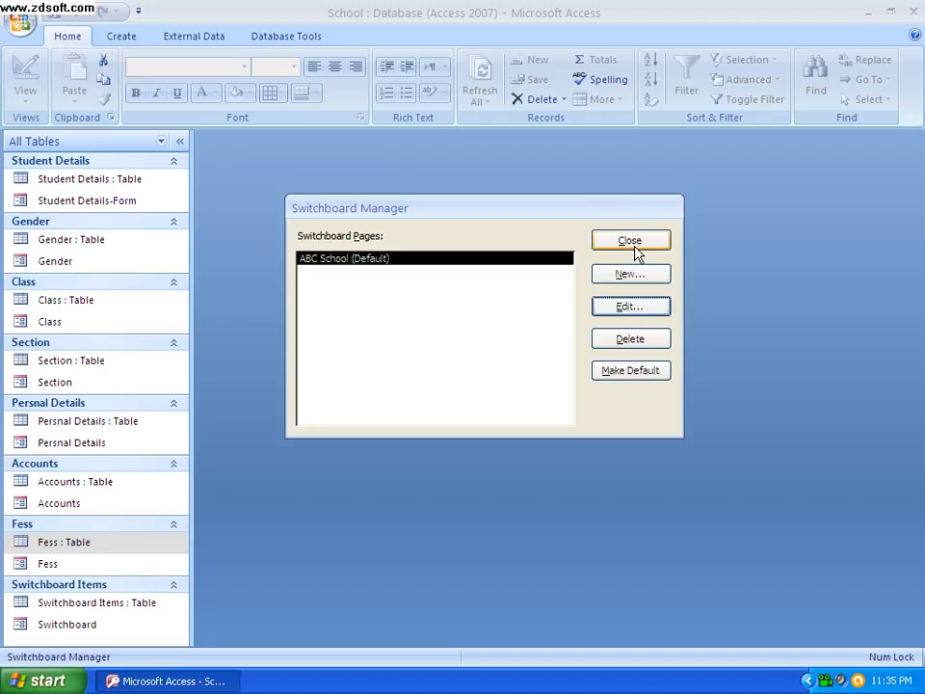
click(632, 241)
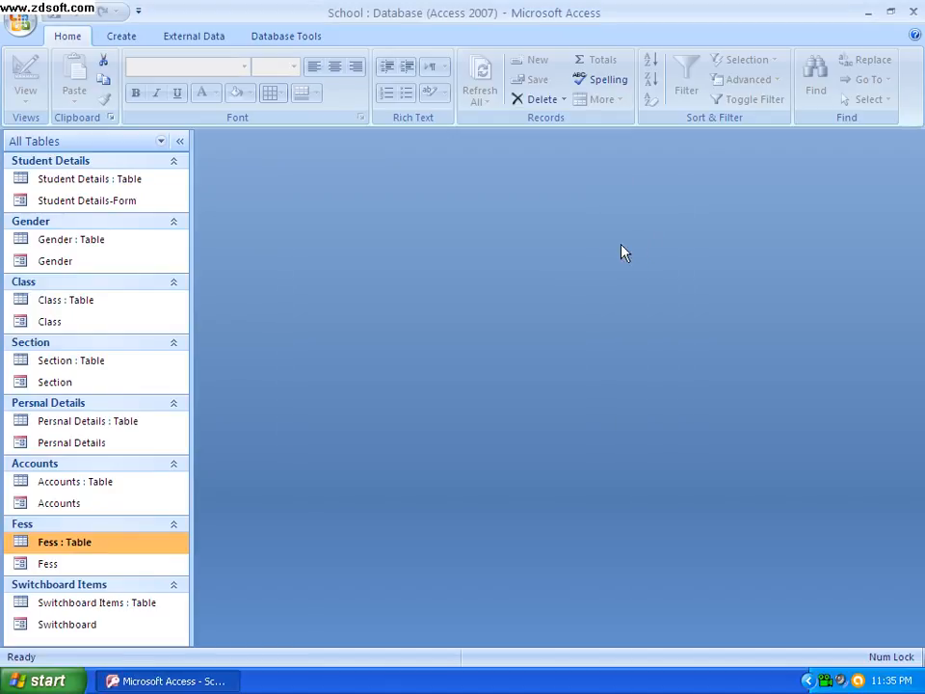
Open the Switchboard form, test its Student Details item, and close both forms
double_click(69, 626)
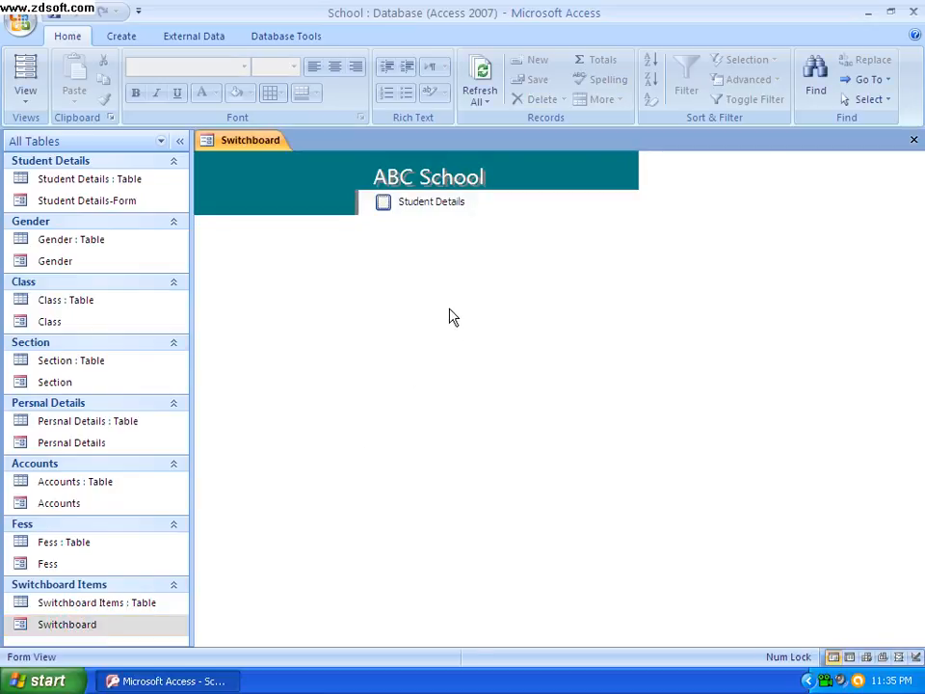
click(386, 209)
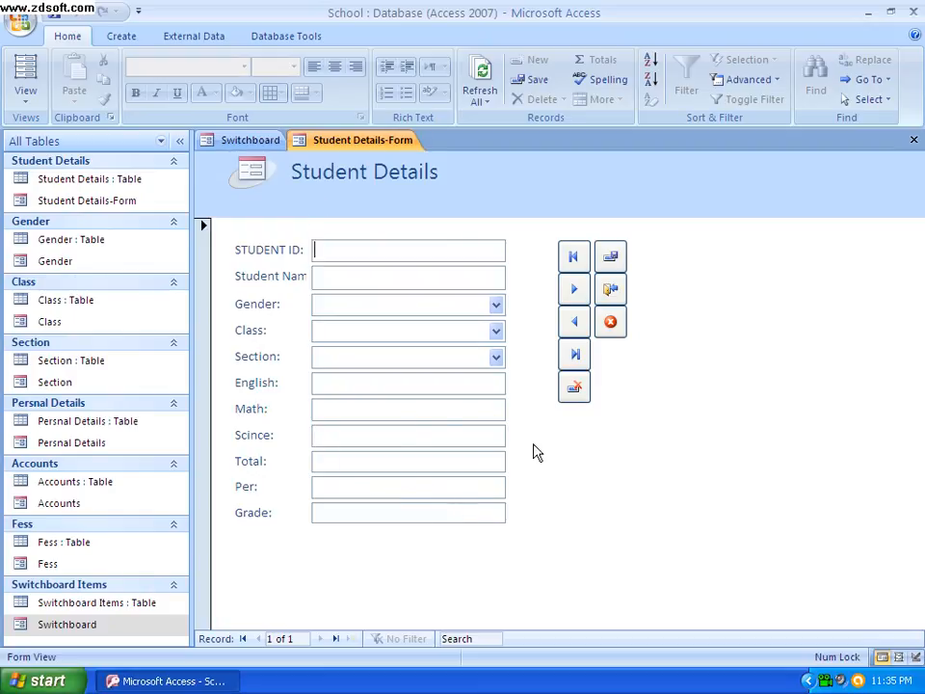
click(911, 143)
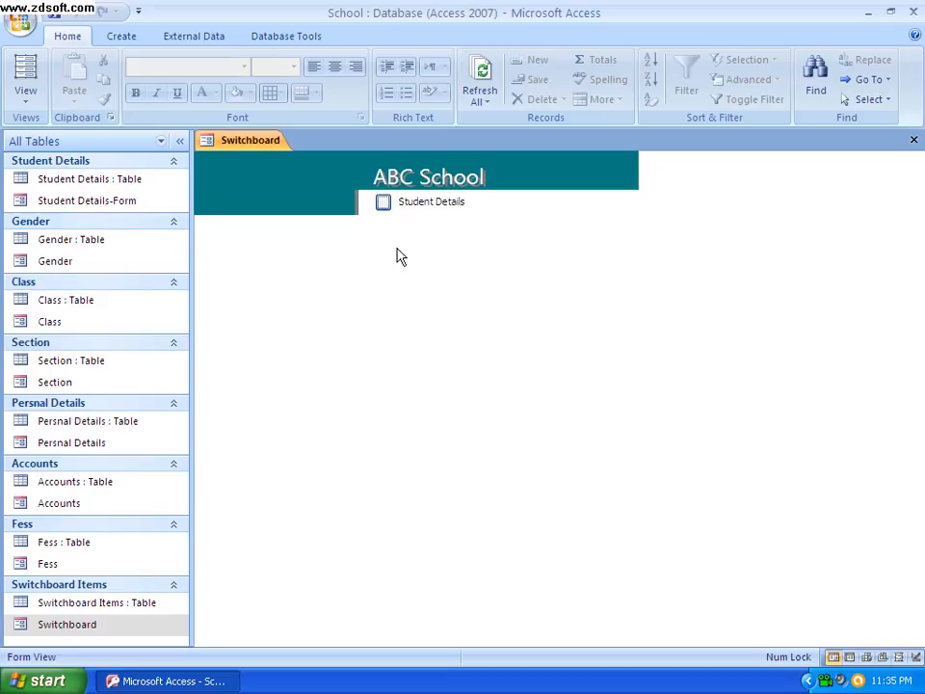
click(914, 140)
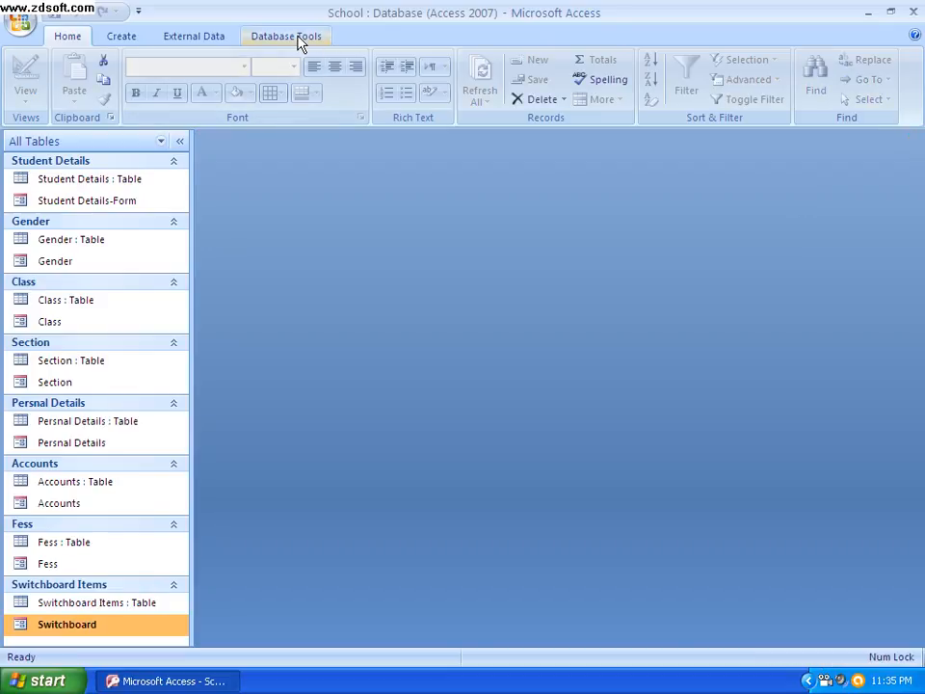
Change the text of the ABC School switchboard's Student Details item to Mark Sheet and close the Switchboard Manager
click(297, 38)
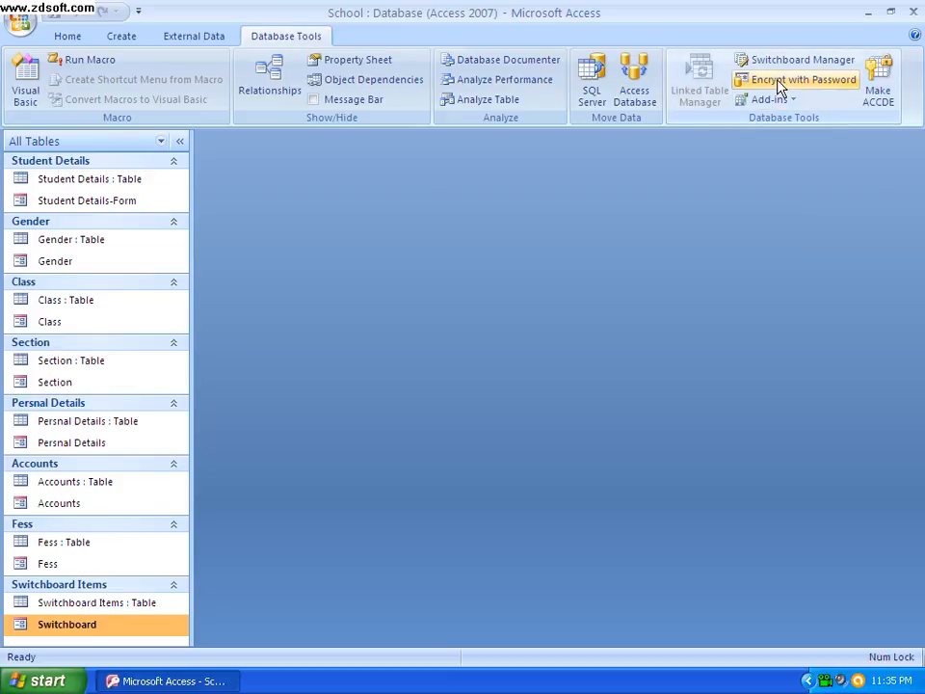
click(746, 62)
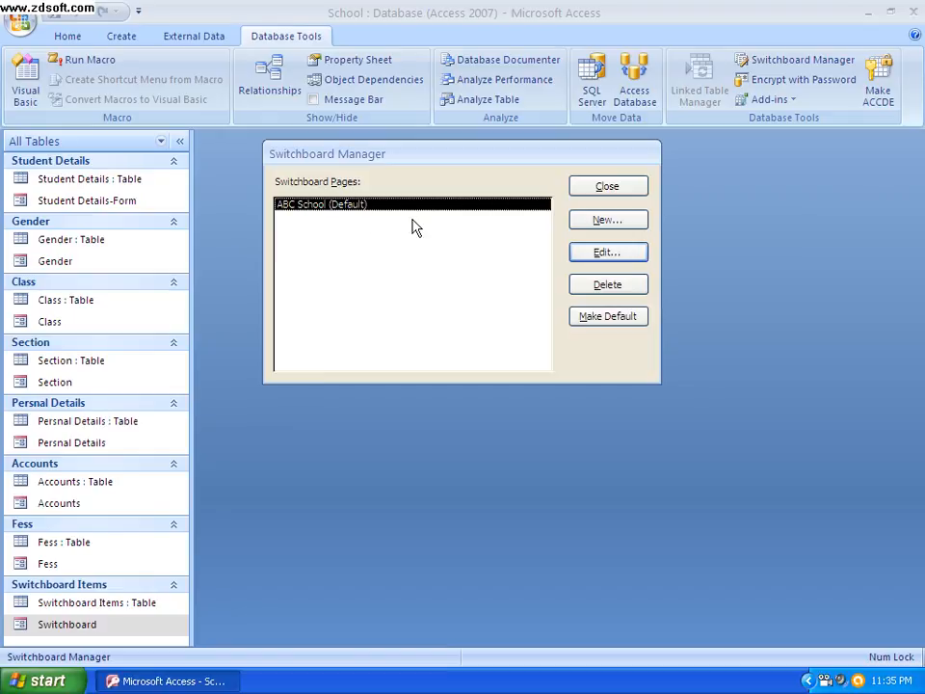
click(610, 252)
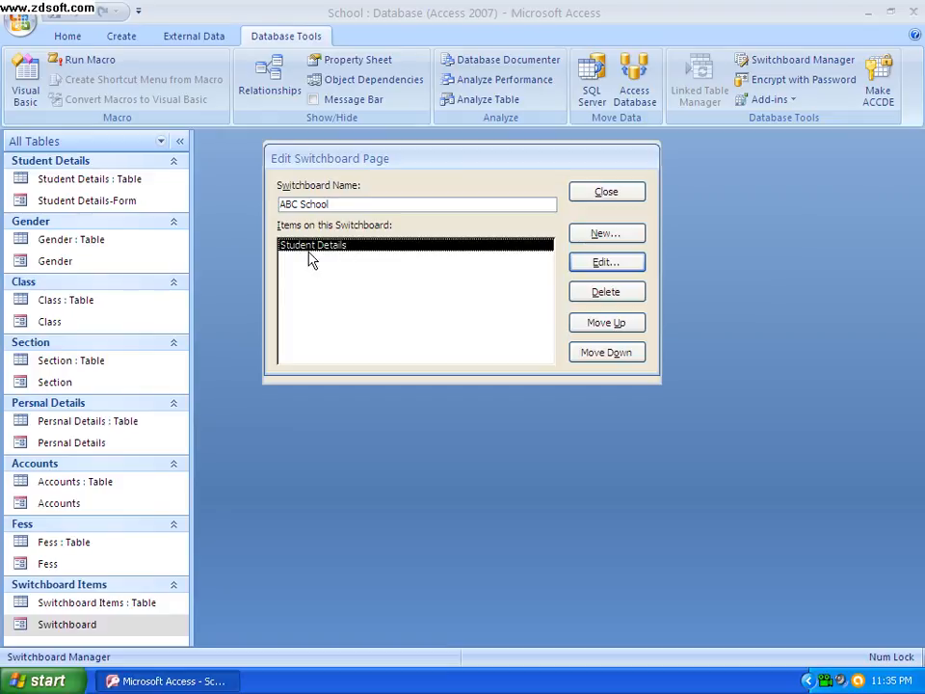
click(607, 266)
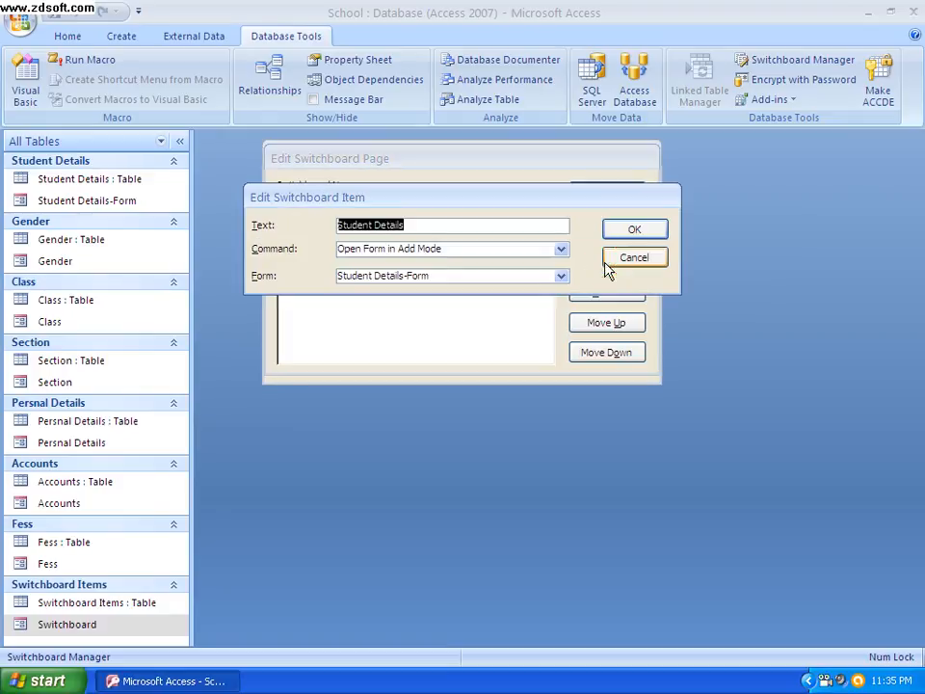
key(BackSpace)
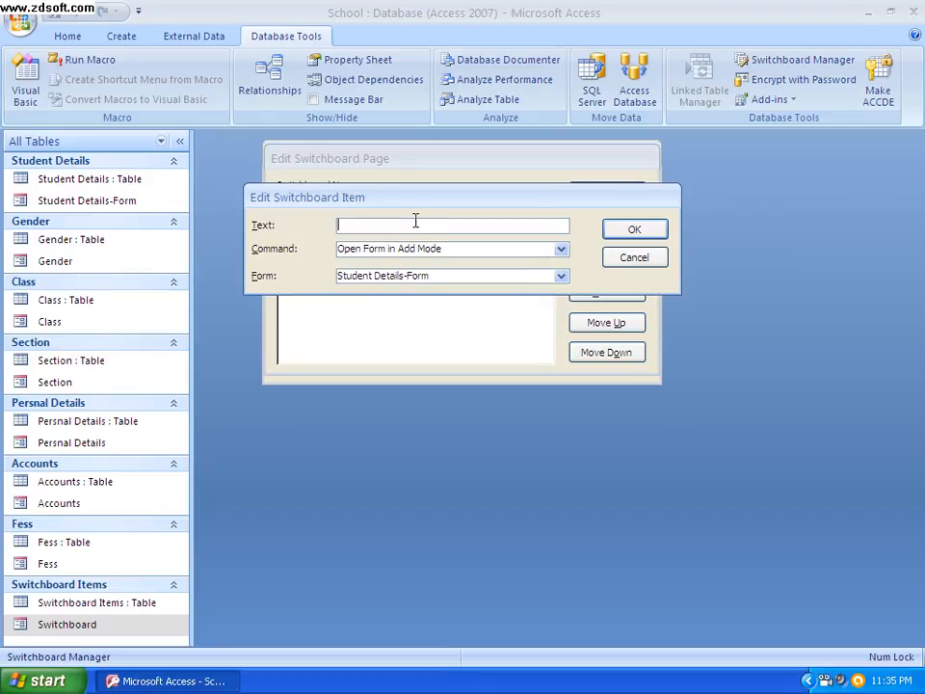
text(Mark Sheet)
click(638, 230)
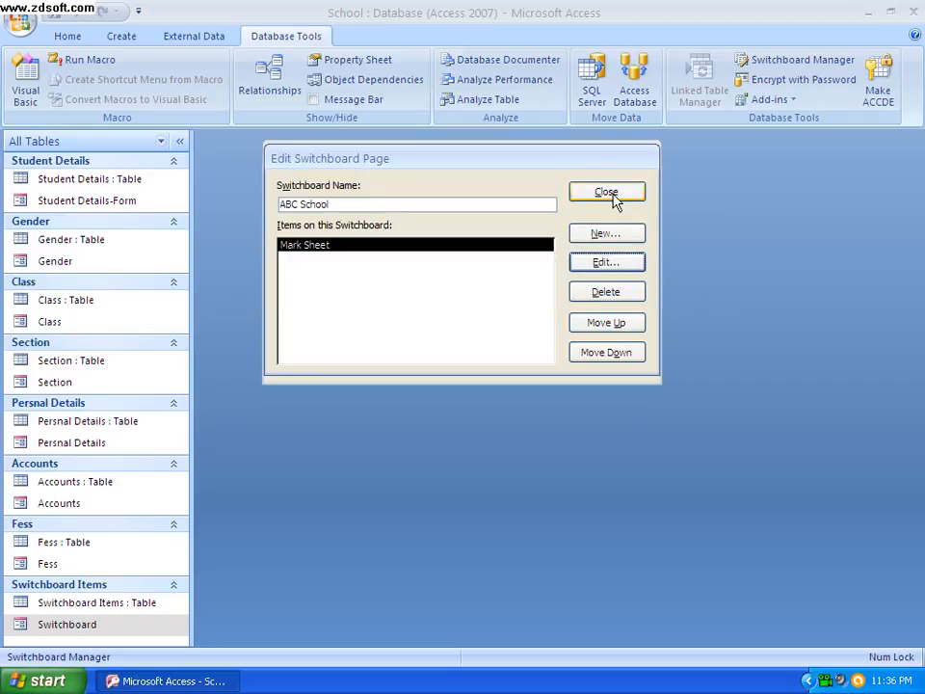
click(615, 199)
click(592, 187)
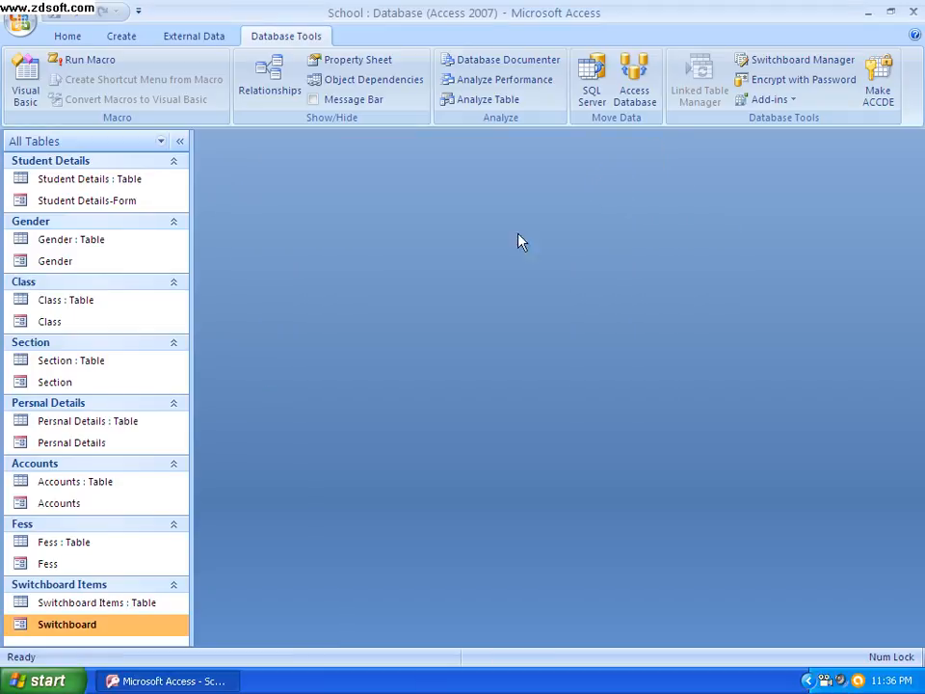
Test the switchboard's Mark Sheet item, check the Gender, Class and Section lists on the opened form, and close that form
double_click(133, 632)
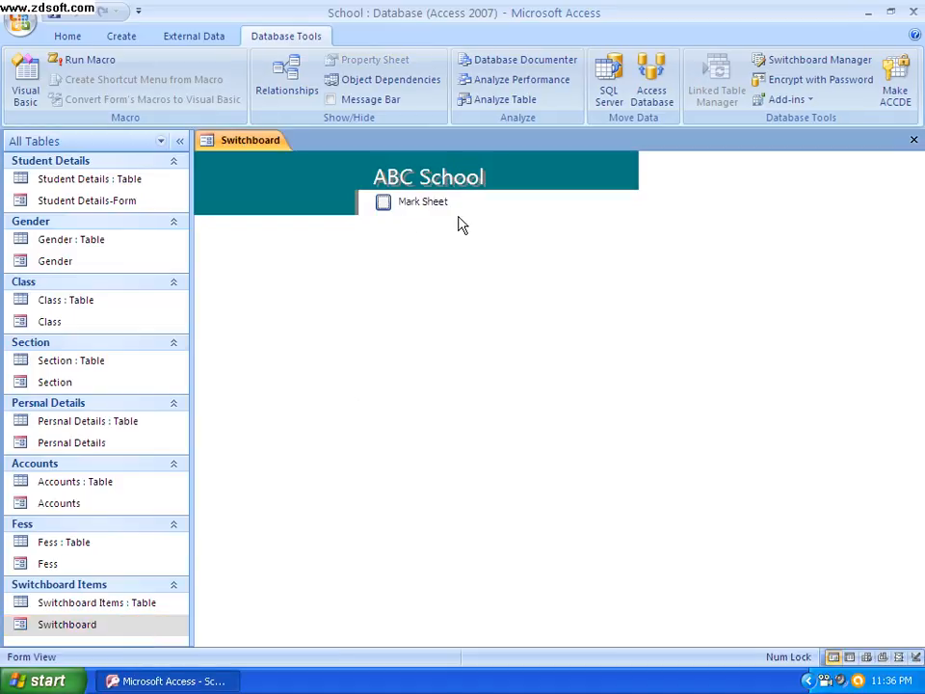
click(385, 206)
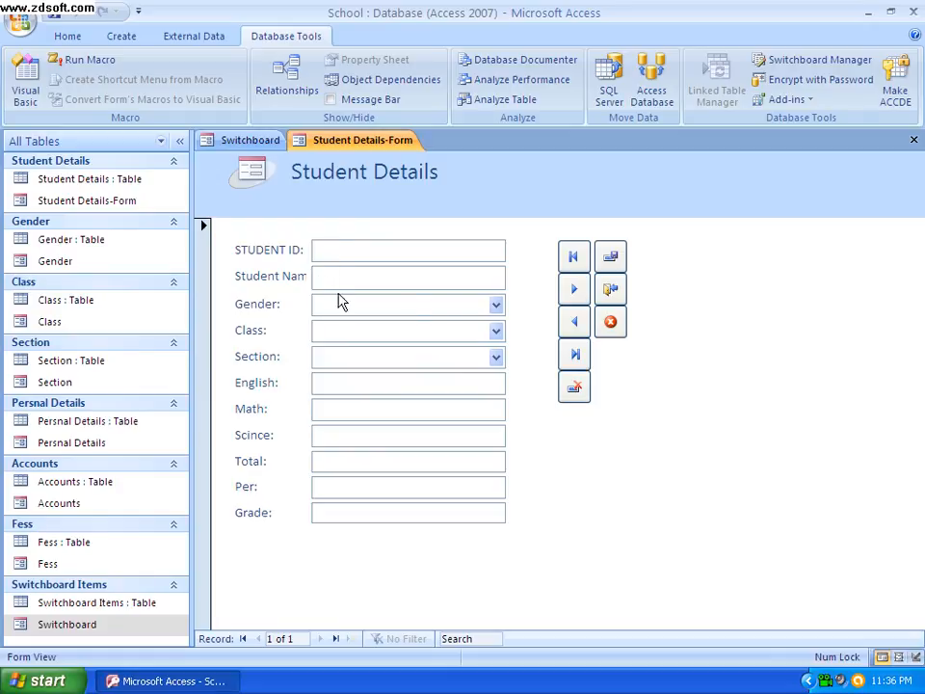
click(496, 305)
click(496, 332)
click(496, 331)
click(497, 330)
click(497, 356)
click(498, 357)
click(914, 141)
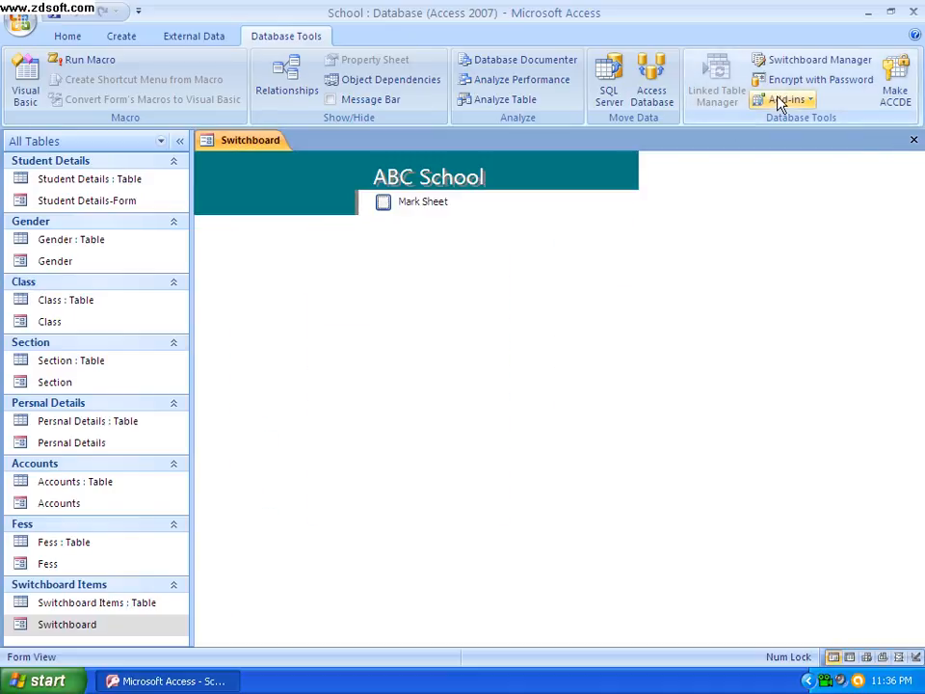
Add another item with the text Persnal Details to the ABC School switchboard page
click(824, 66)
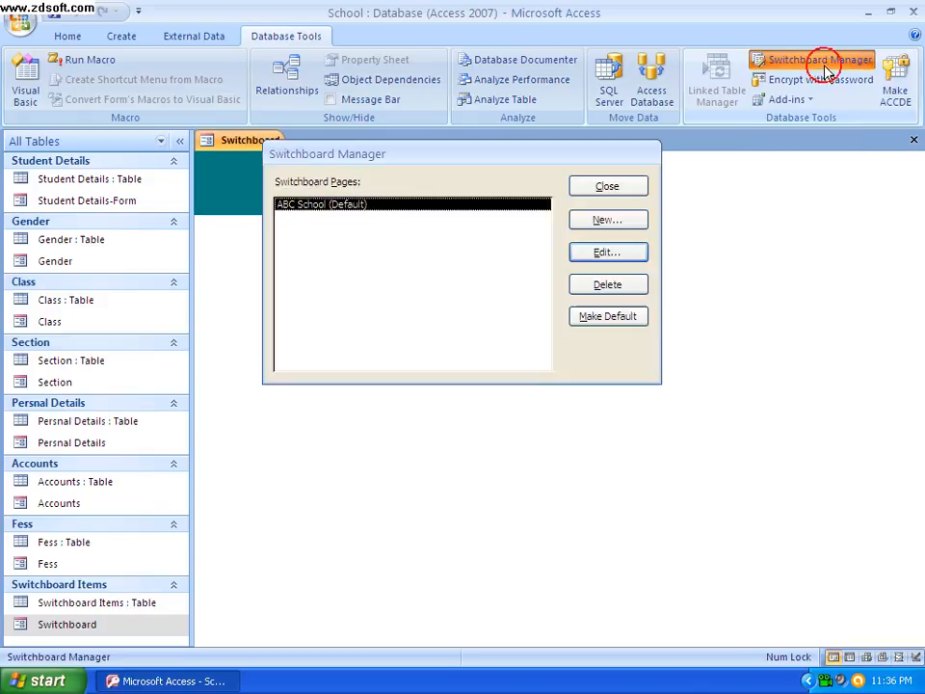
click(603, 252)
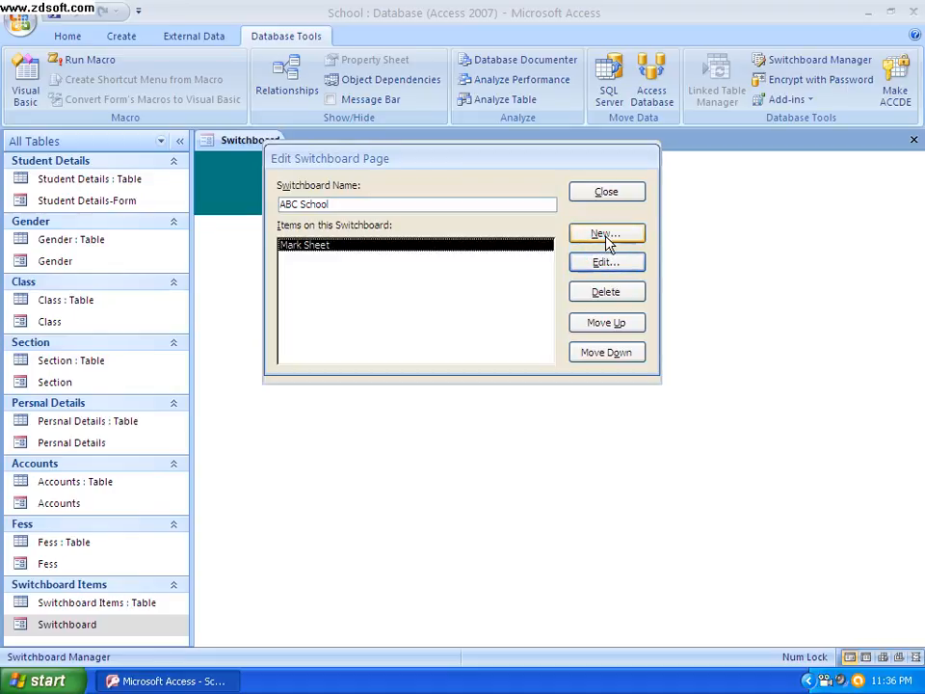
click(606, 234)
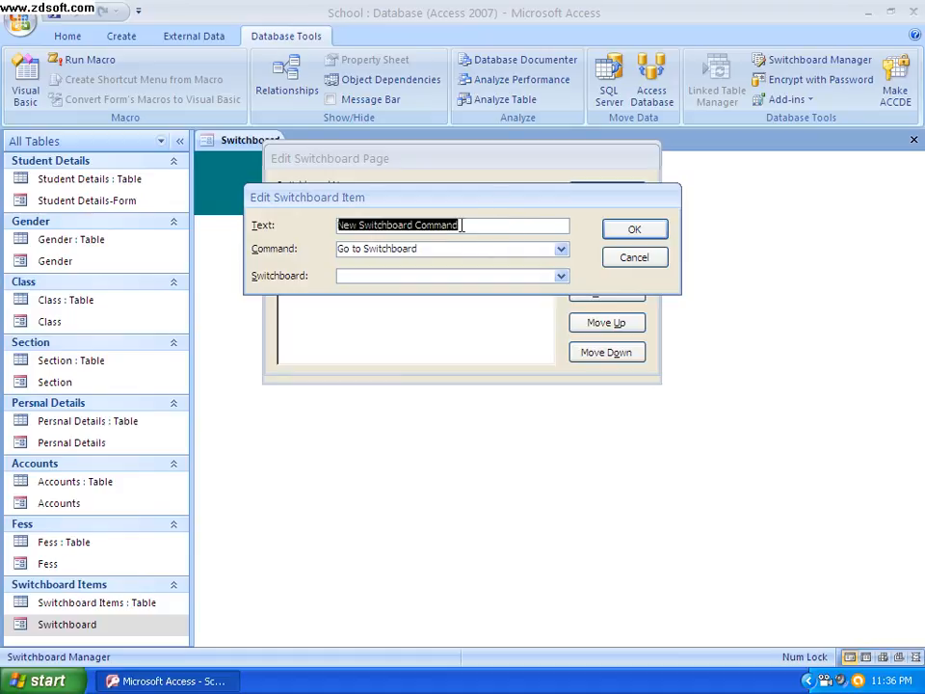
drag(466, 224, 315, 215)
key(Delete)
key(Caps_Lock)
text(P)
key(Caps_Lock)
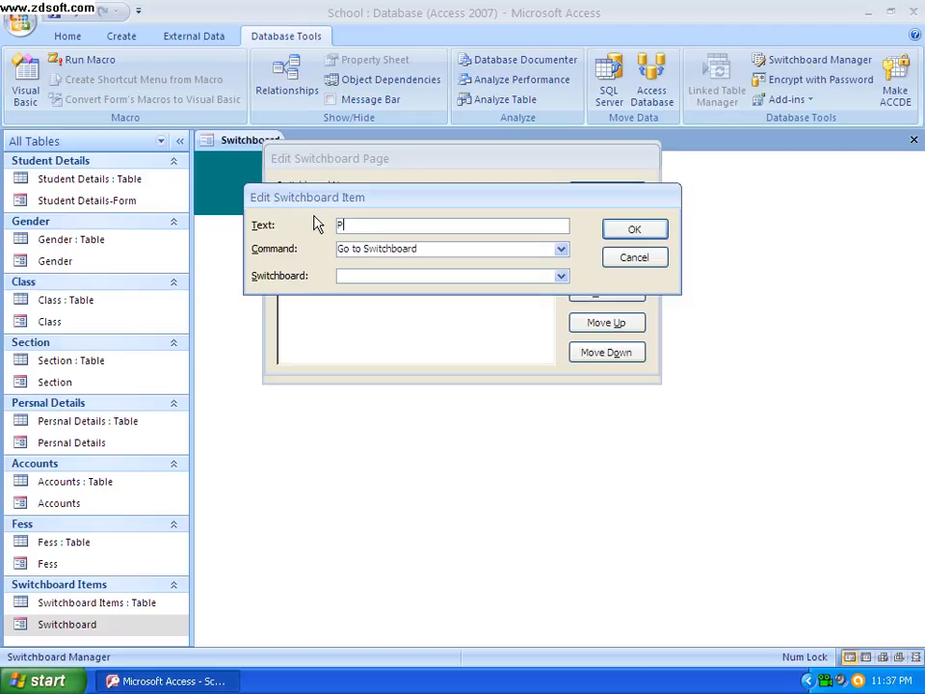
text(ersnal Details)
Set the Persnal Details switchboard item to Open Form in Add Mode with the Persnal Details form and save it
click(561, 249)
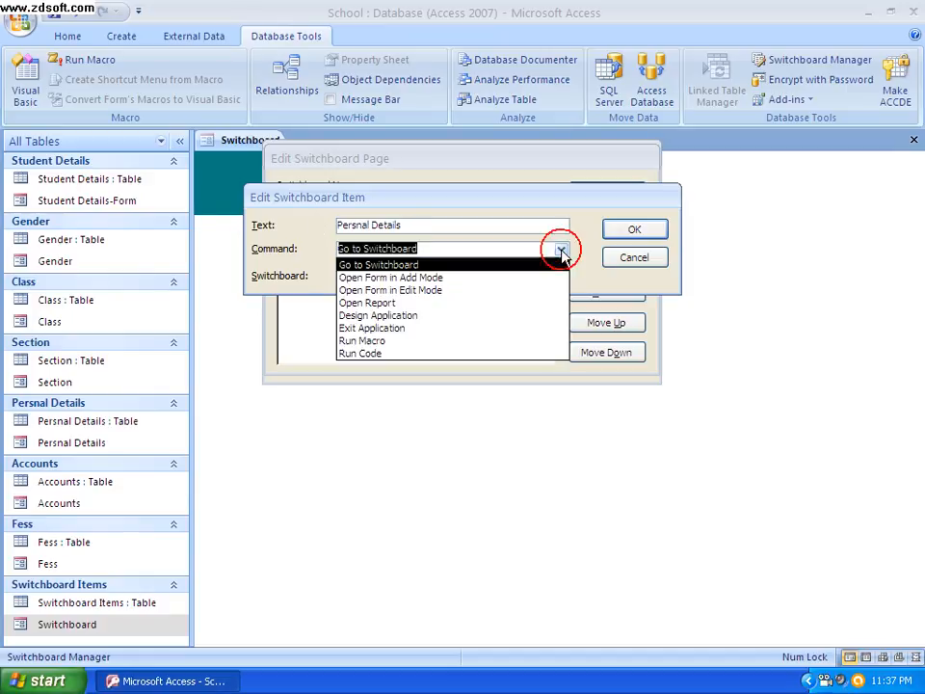
click(423, 279)
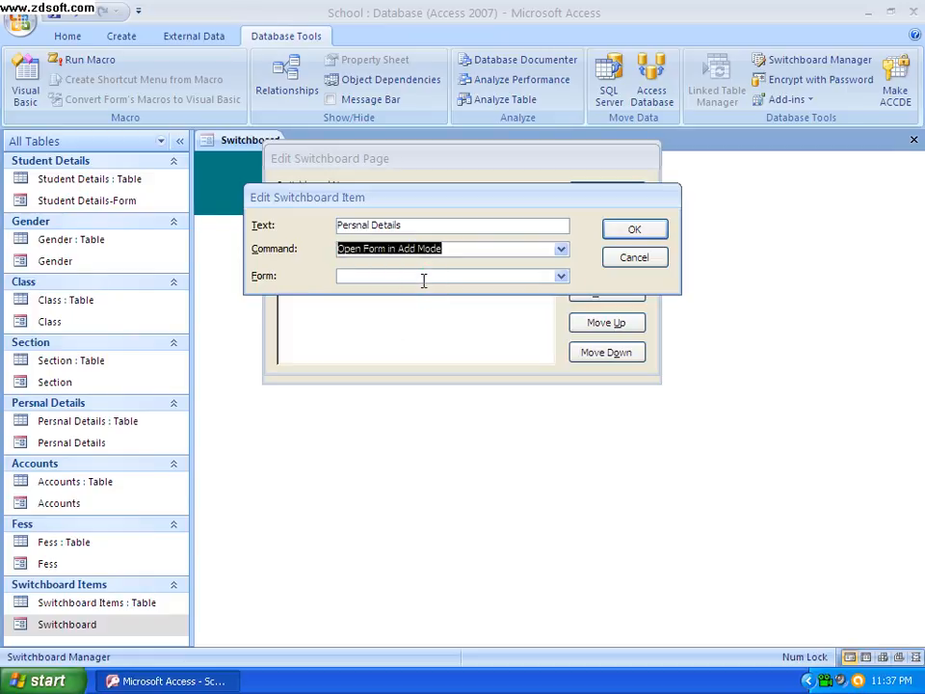
click(561, 275)
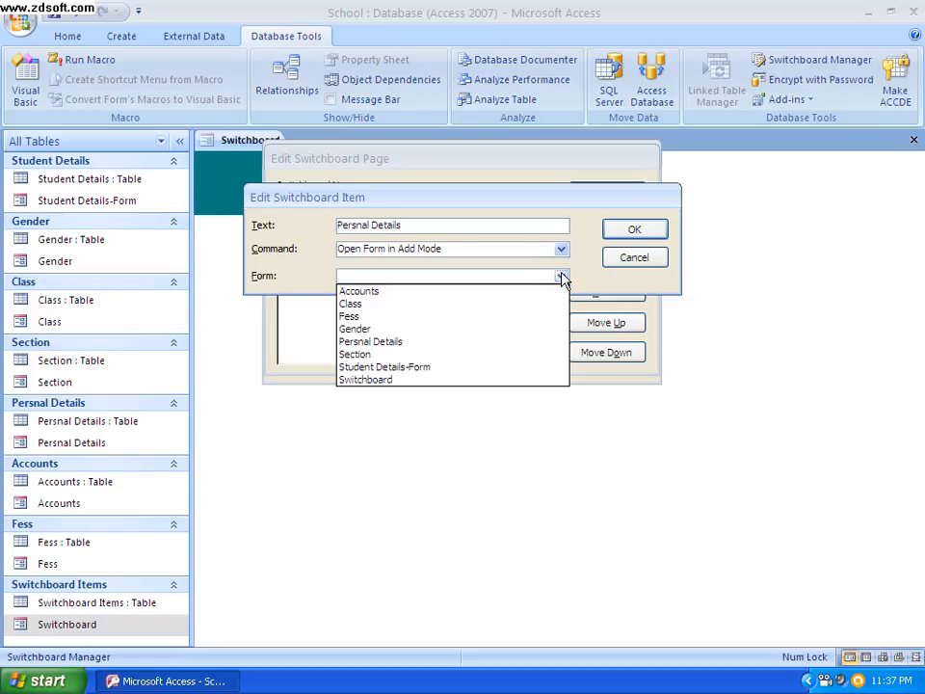
click(395, 344)
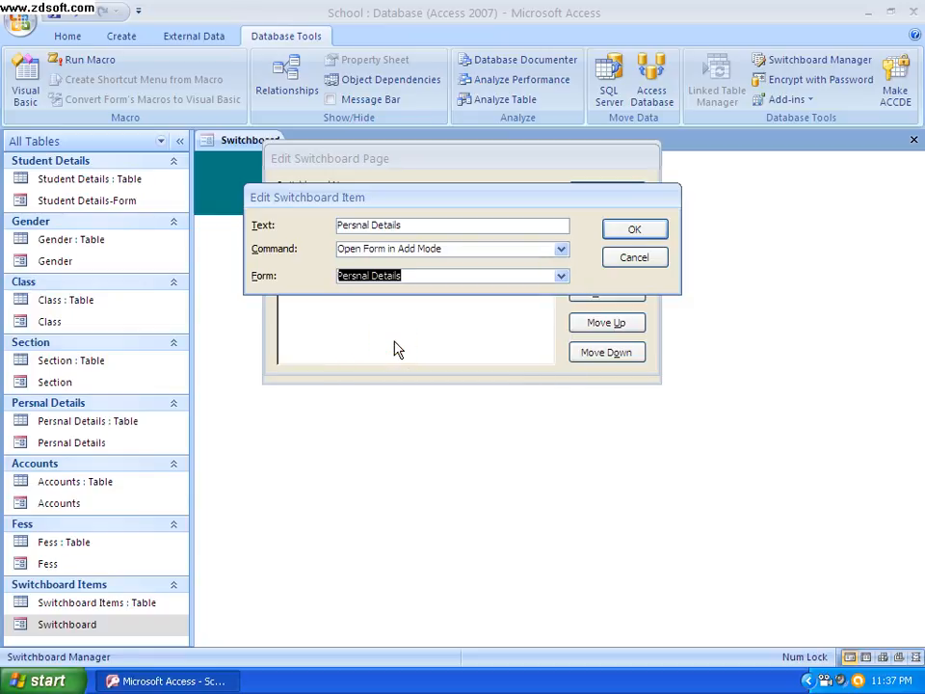
click(633, 232)
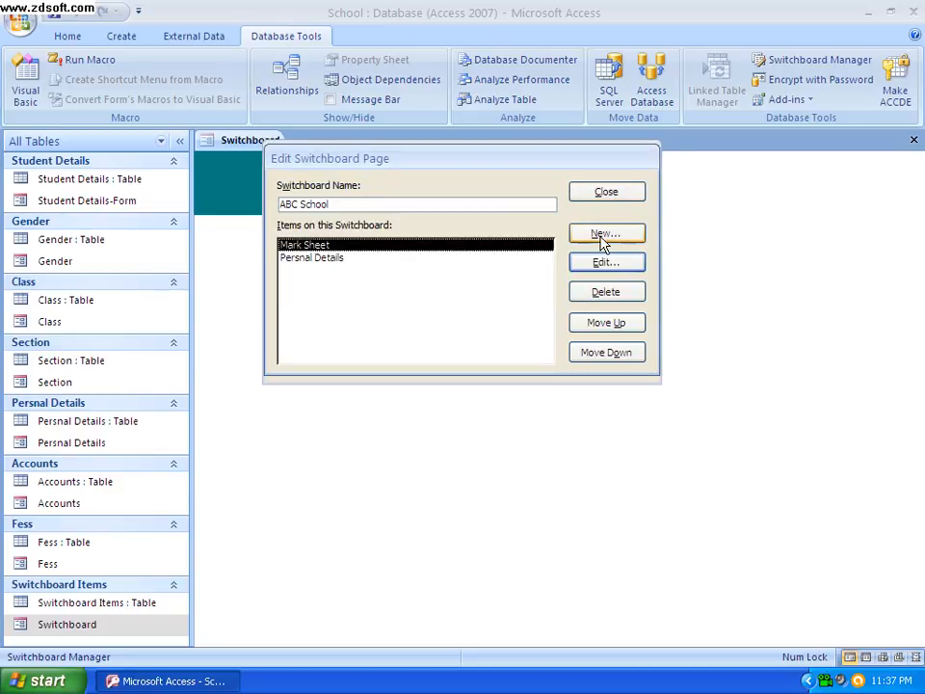
Add an Accounts item to the ABC School switchboard that opens the Accounts form in Add Mode
click(604, 237)
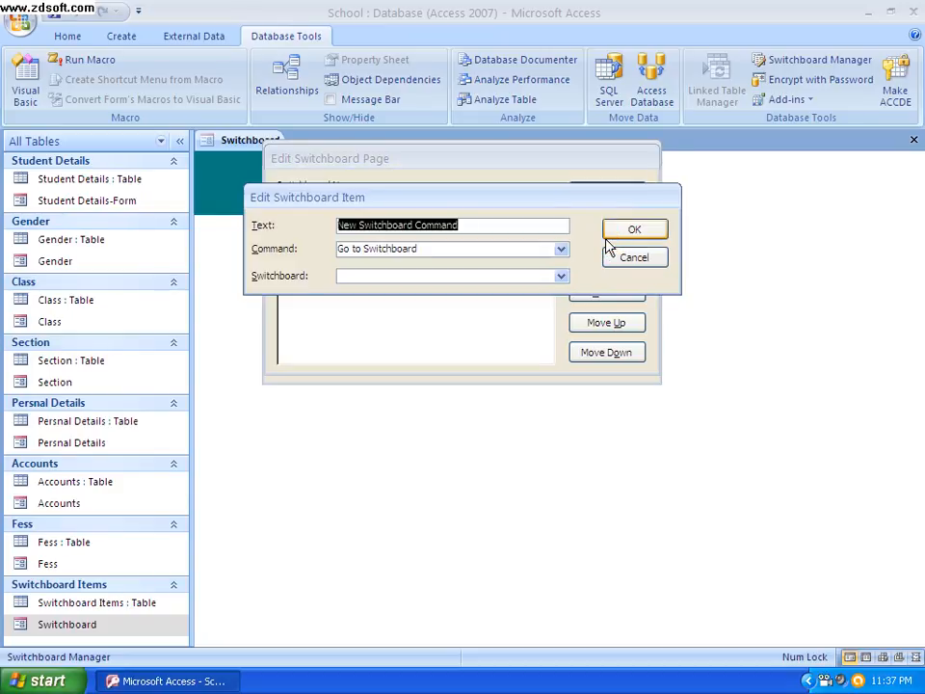
key(BackSpace)
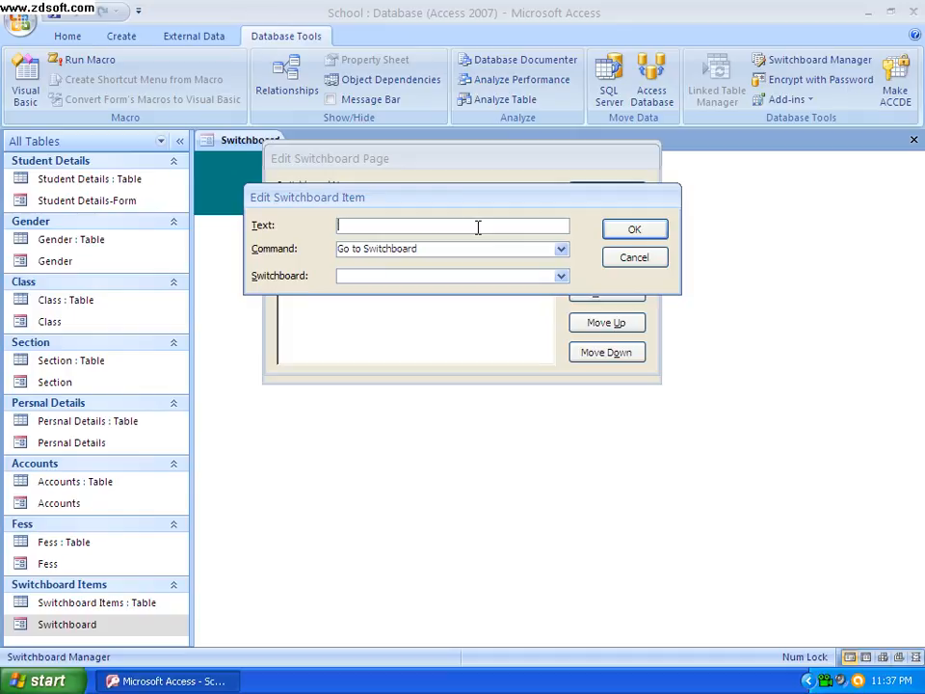
key(Caps_Lock)
key(Caps_Lock)
click(561, 249)
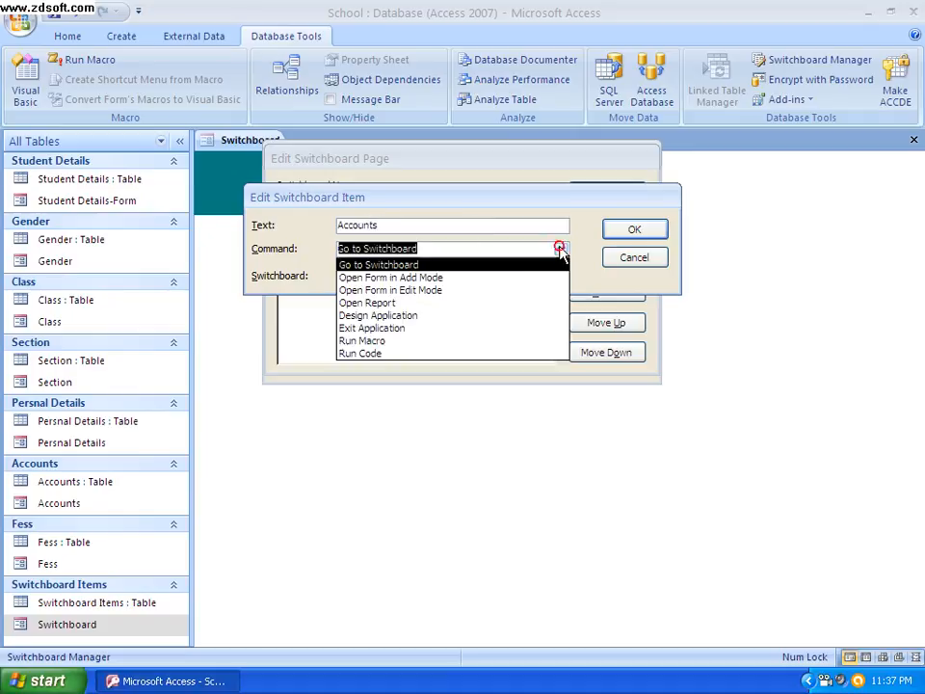
click(409, 278)
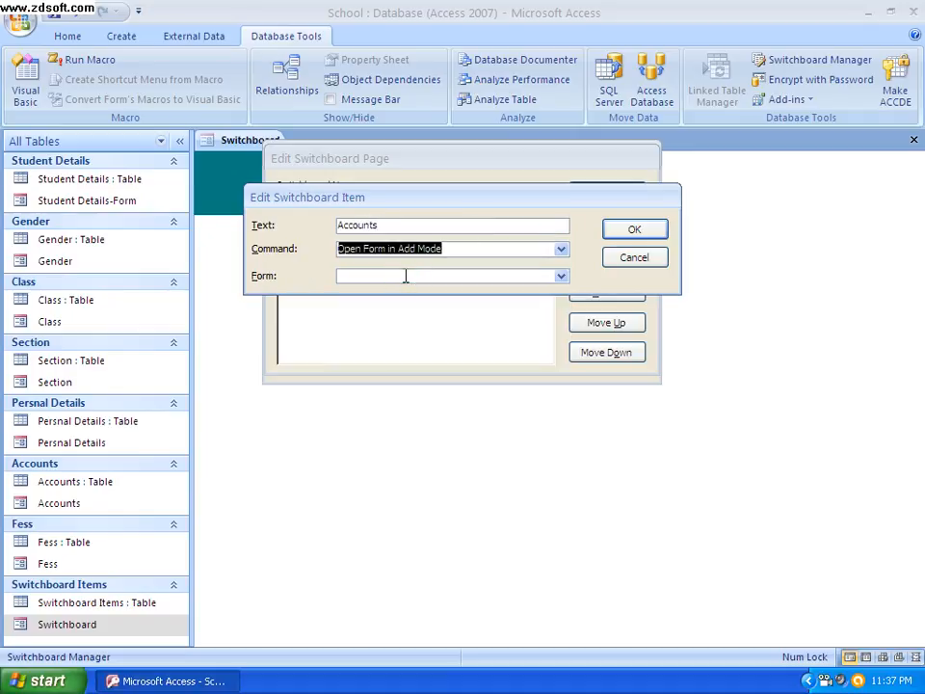
click(561, 276)
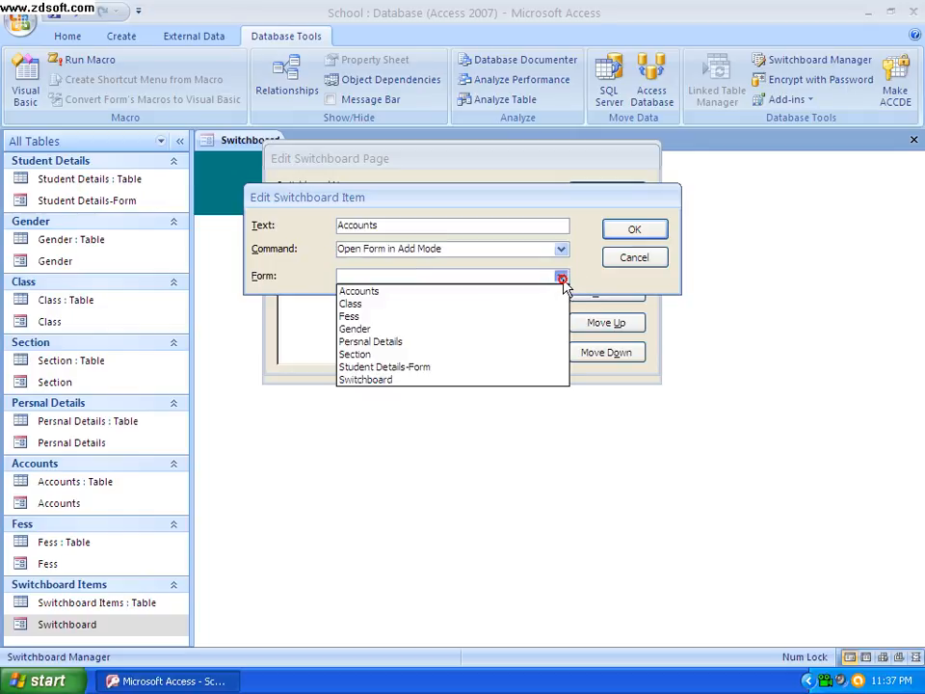
click(368, 292)
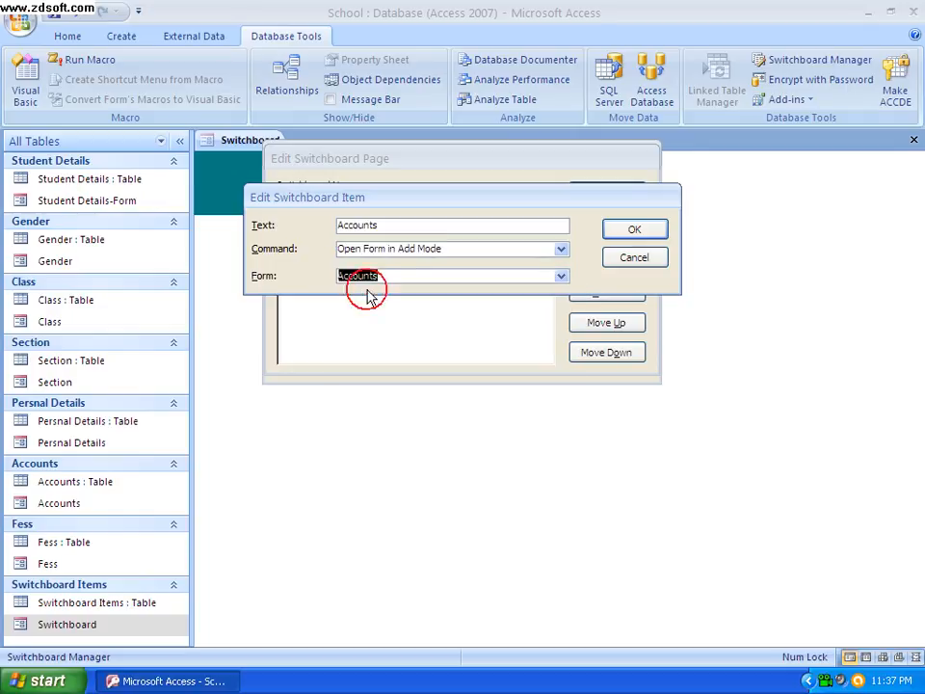
click(643, 232)
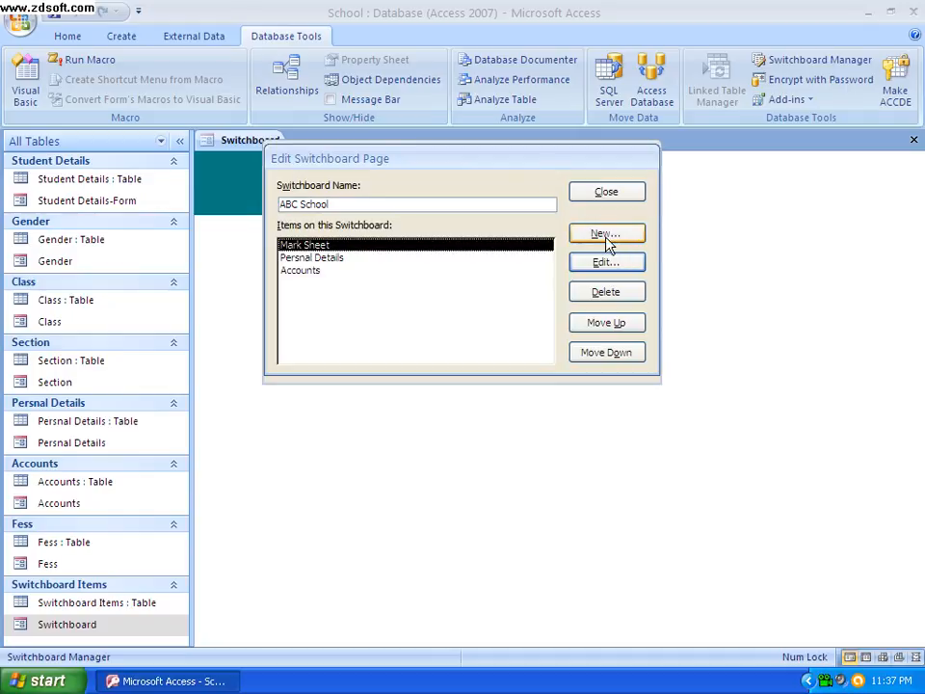
Add a Gender item to the ABC School switchboard that opens the Gender form in Add Mode
click(608, 237)
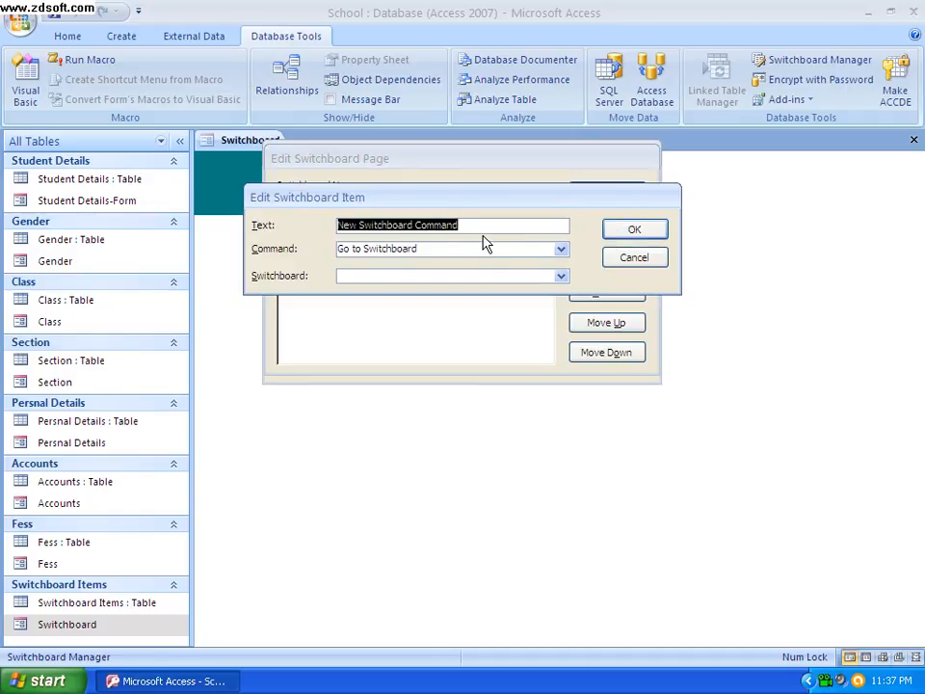
key(BackSpace)
key(Caps_Lock)
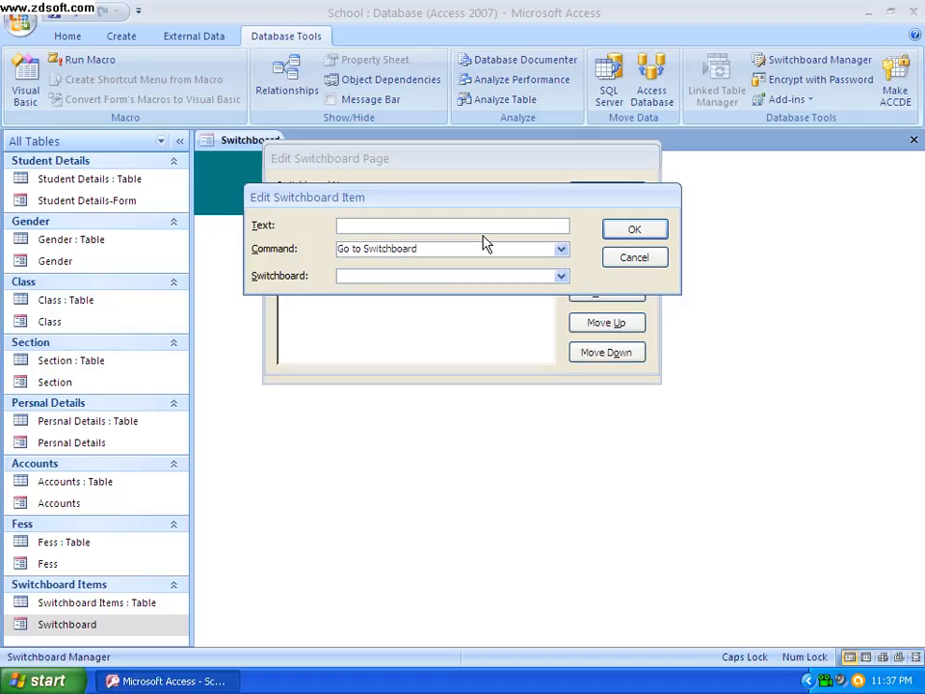
key(Caps_Lock)
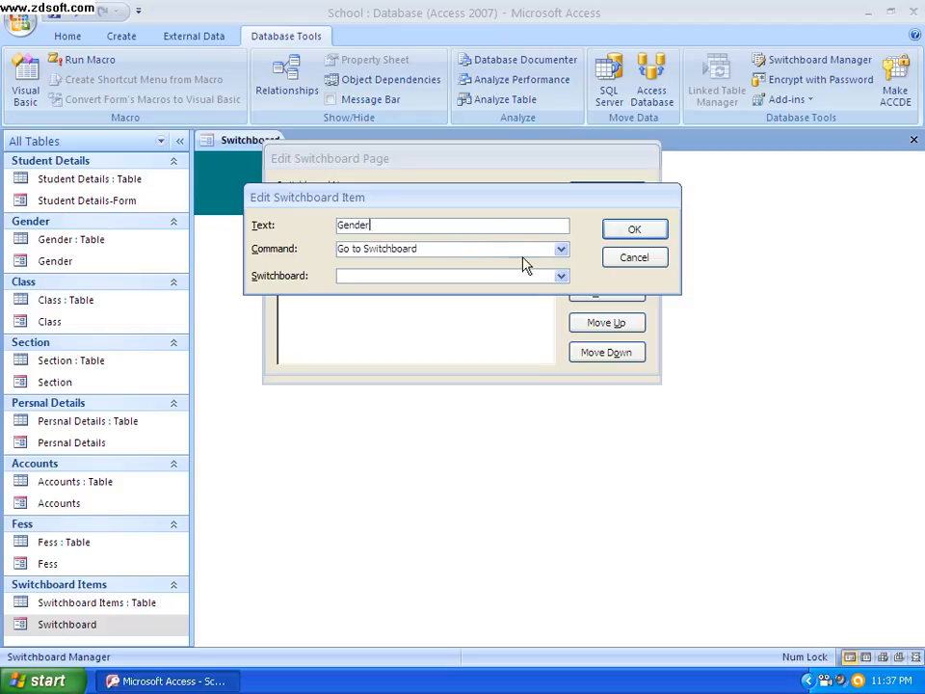
click(563, 255)
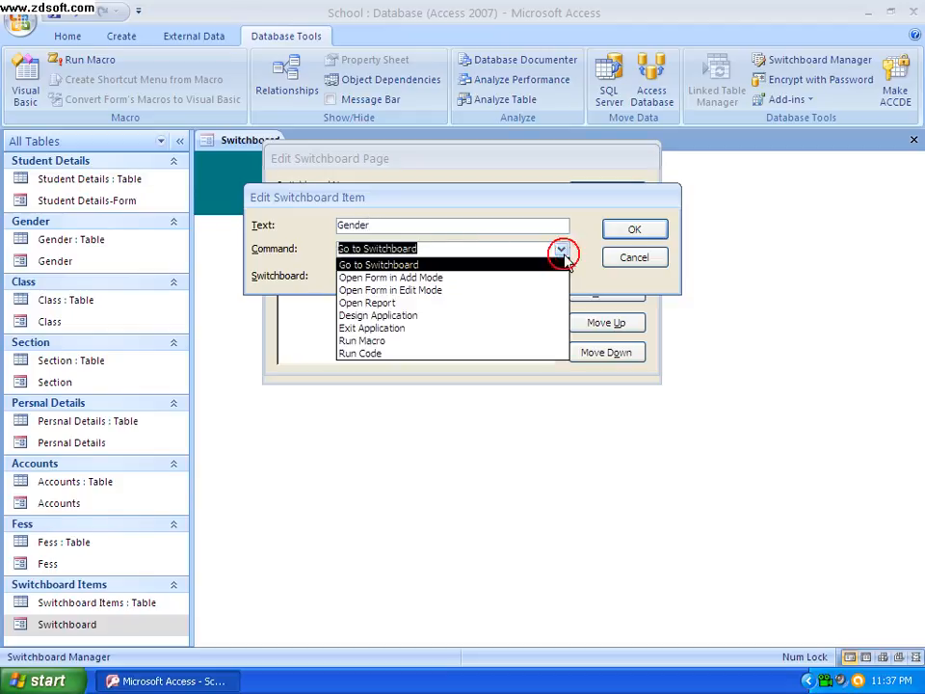
click(425, 276)
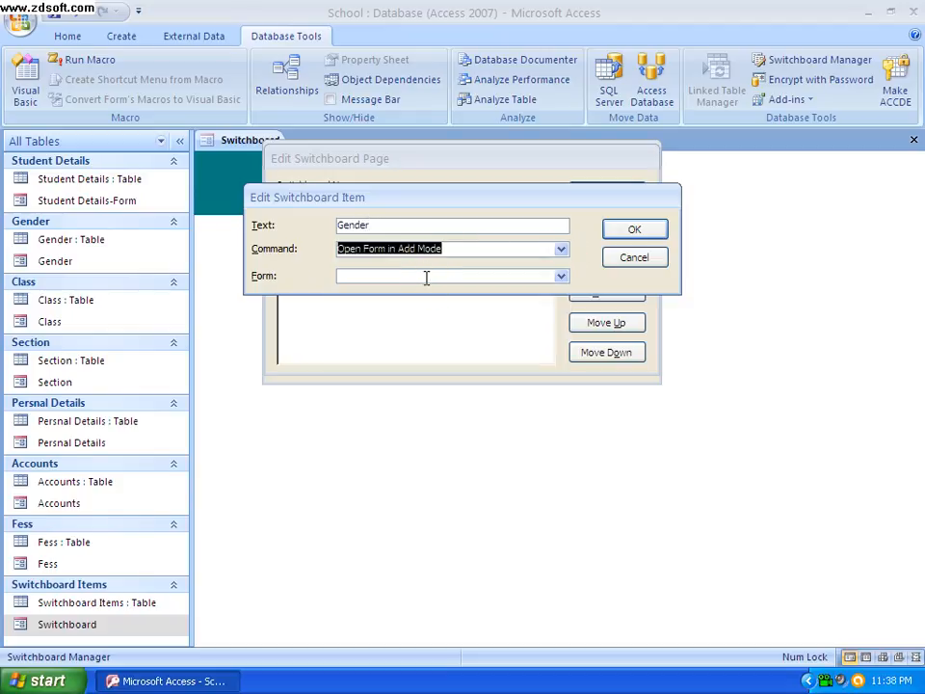
click(562, 277)
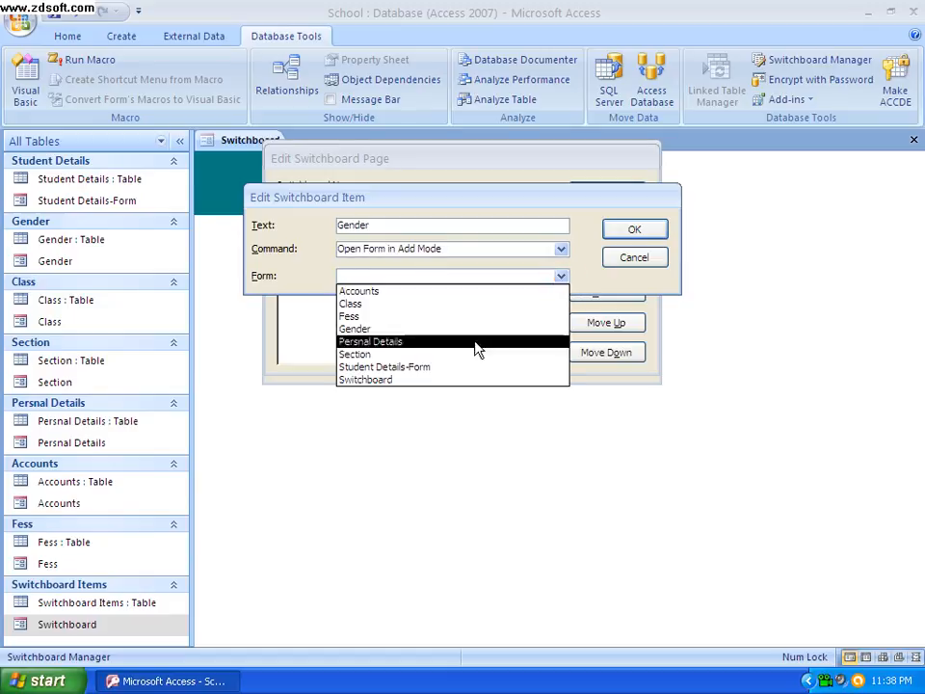
click(365, 332)
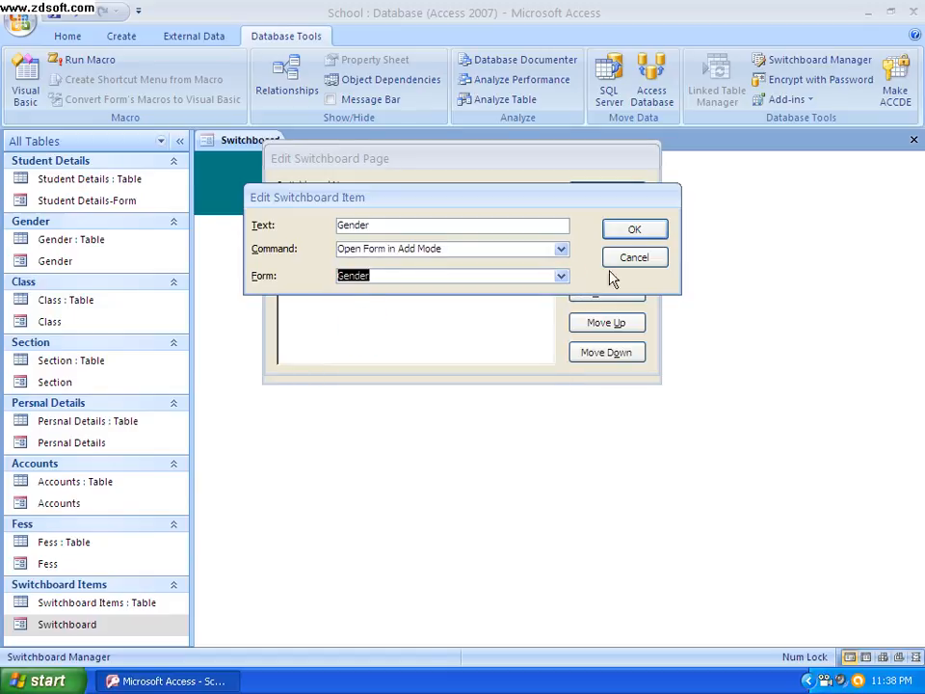
click(623, 232)
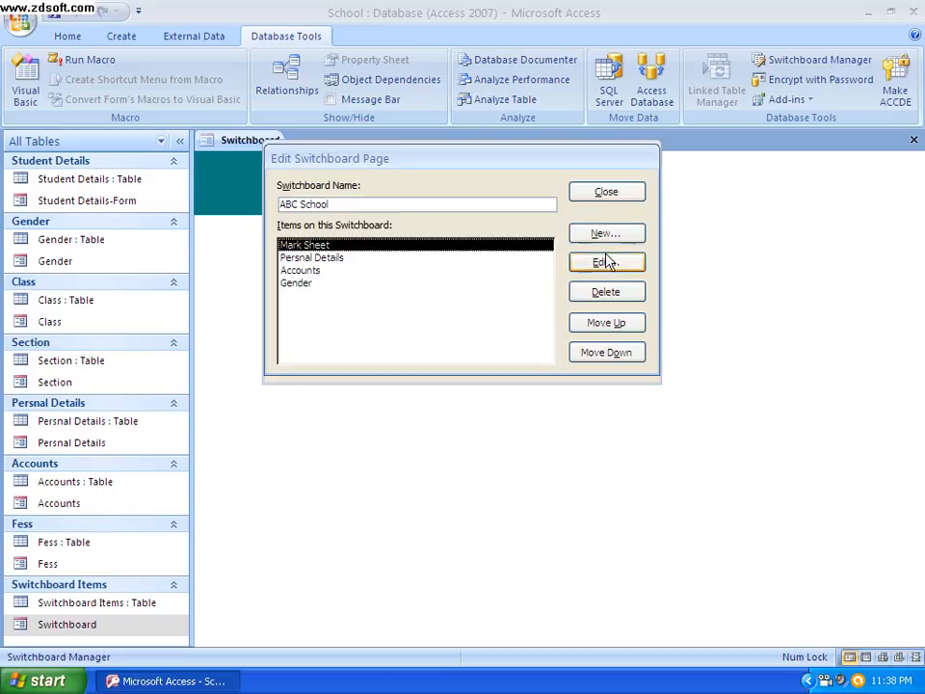
Add a Class item to the ABC School switchboard that opens the Class form in Add Mode
click(607, 235)
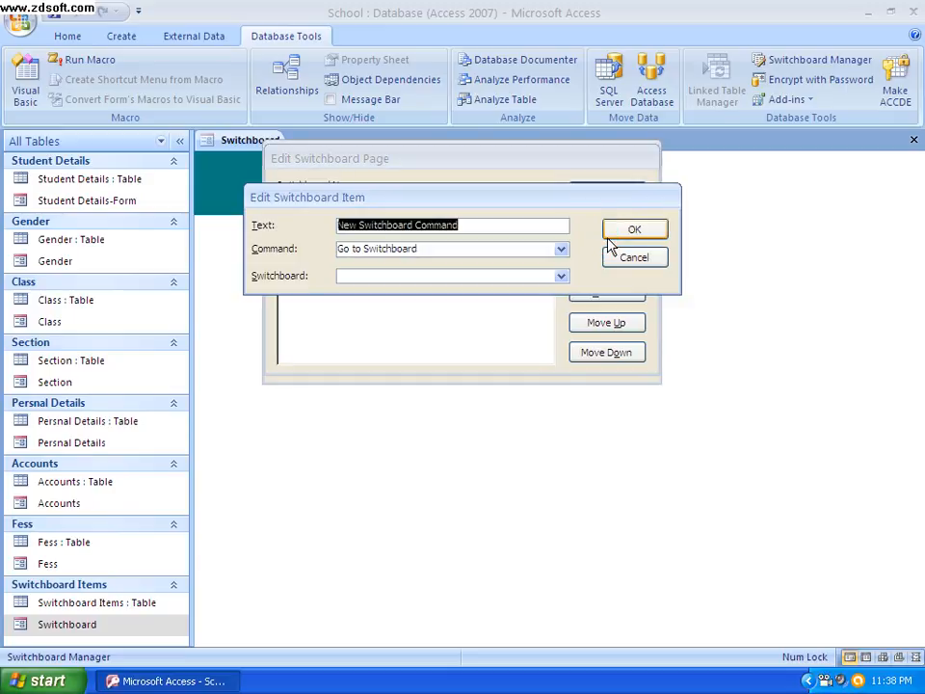
key(BackSpace)
key(Caps_Lock)
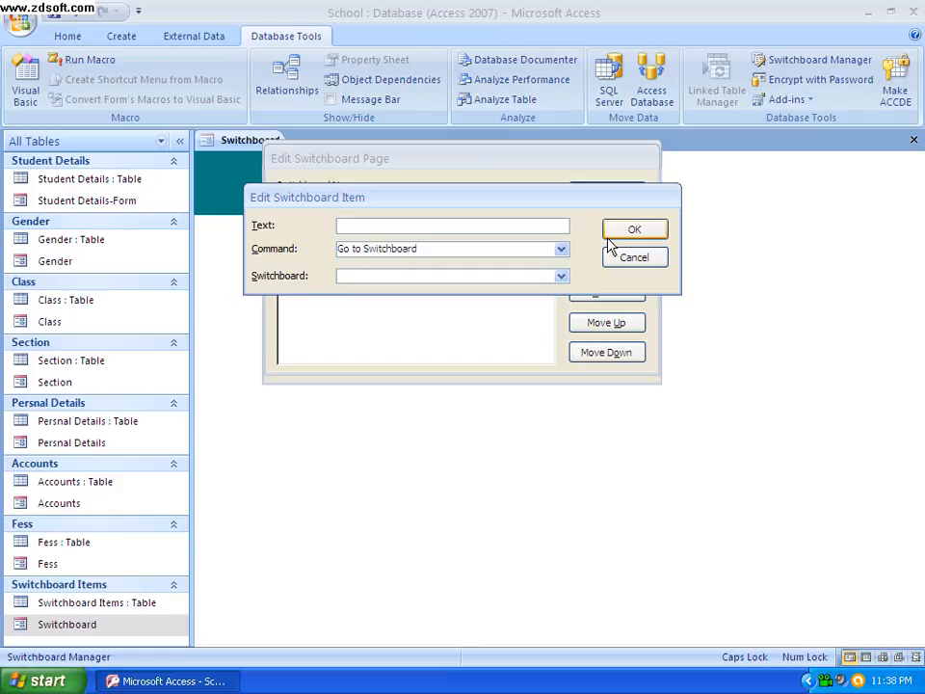
key(Caps_Lock)
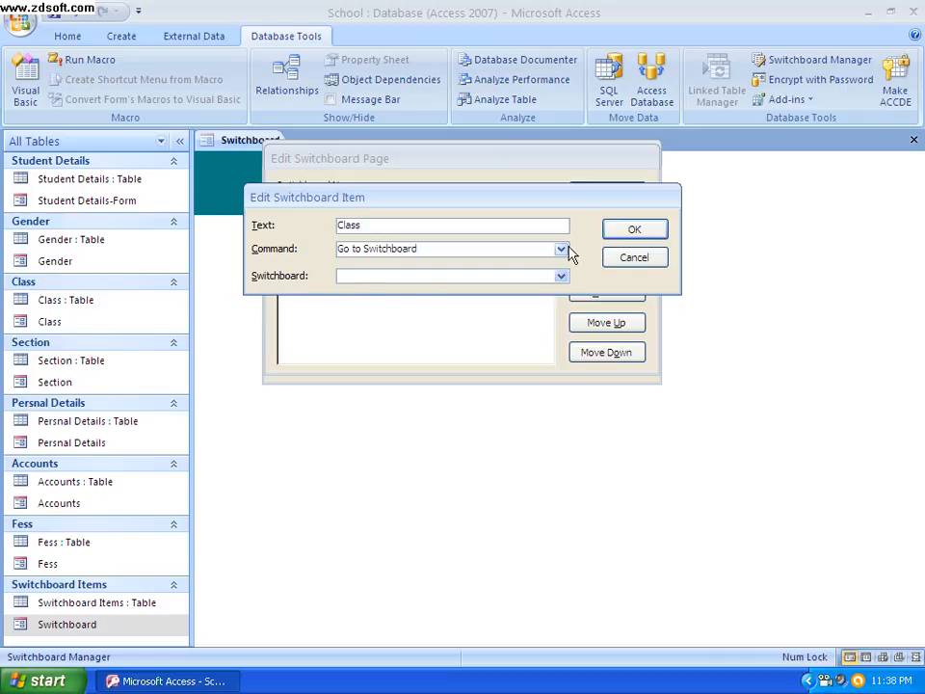
click(561, 248)
click(470, 276)
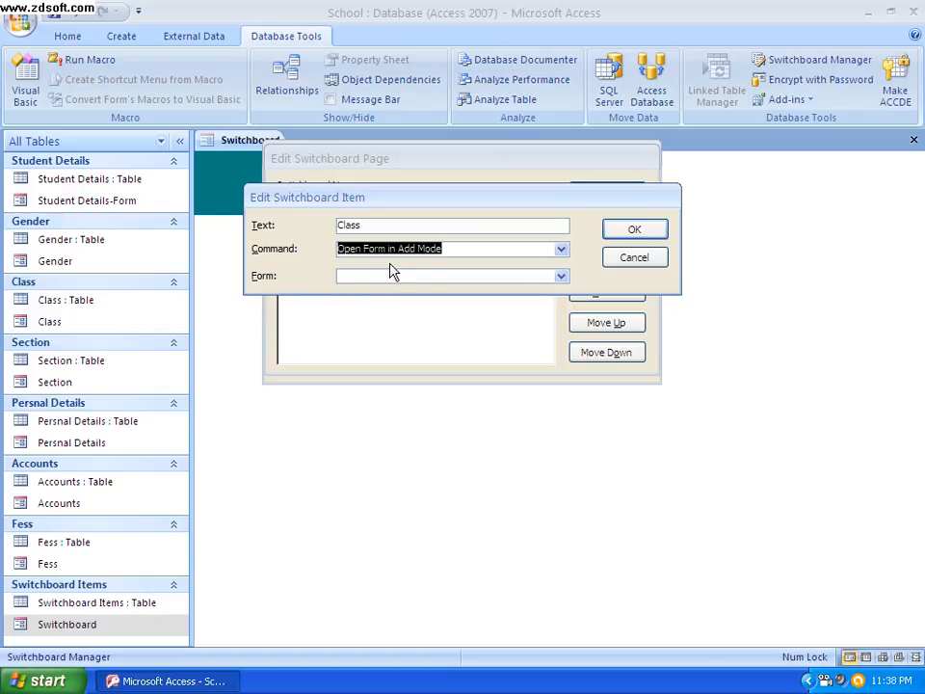
click(560, 277)
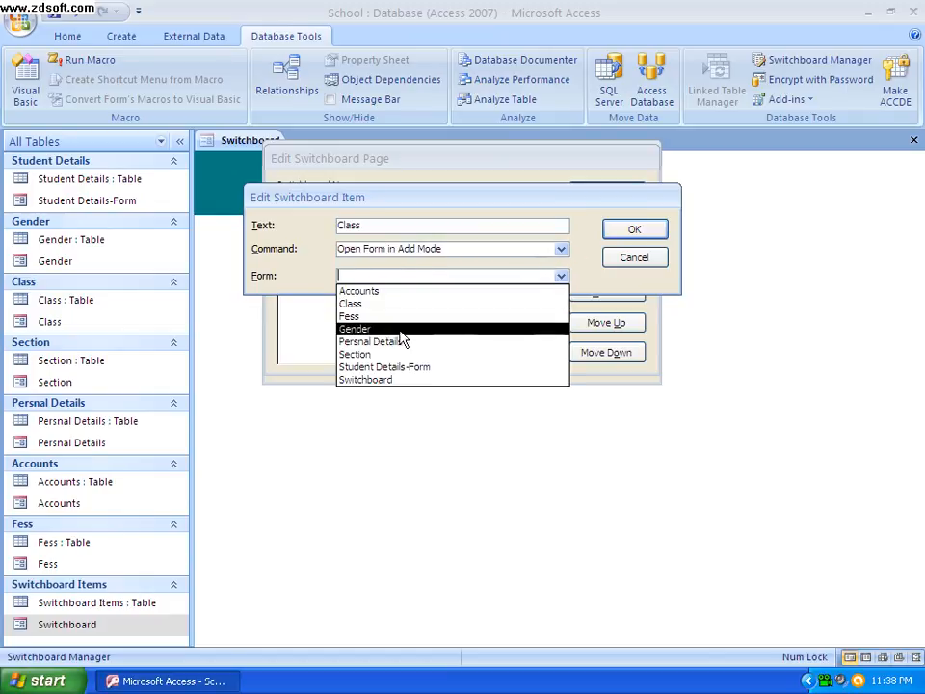
click(348, 303)
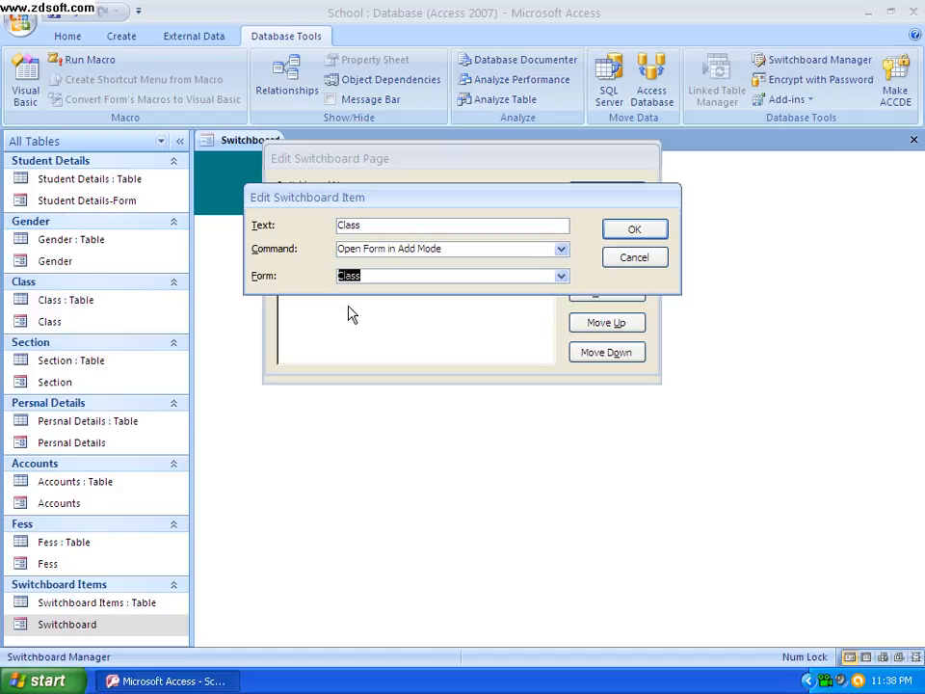
click(613, 233)
click(606, 234)
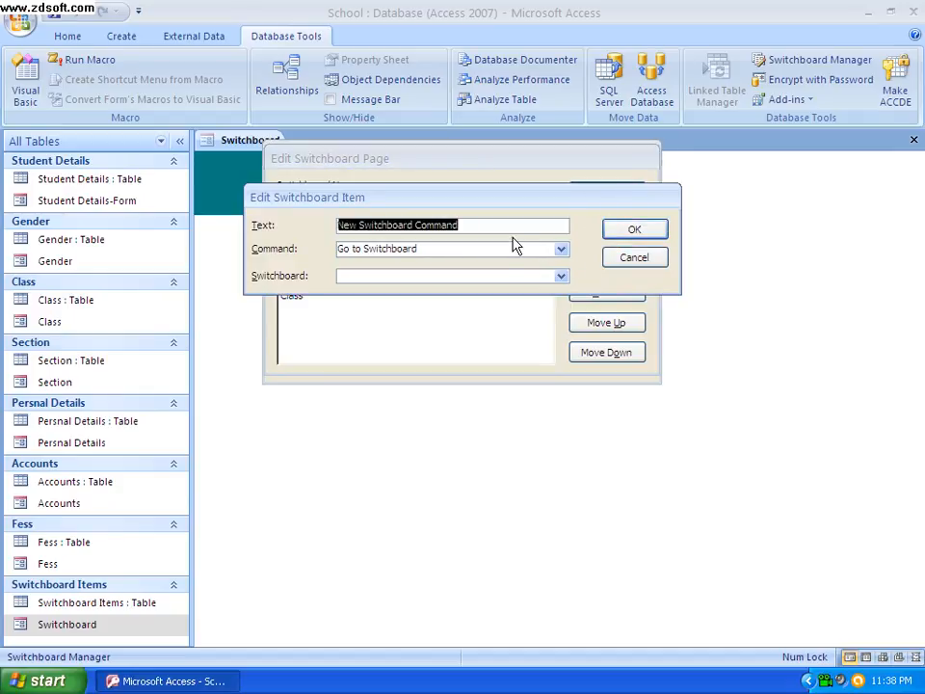
key(BackSpace)
key(Caps_Lock)
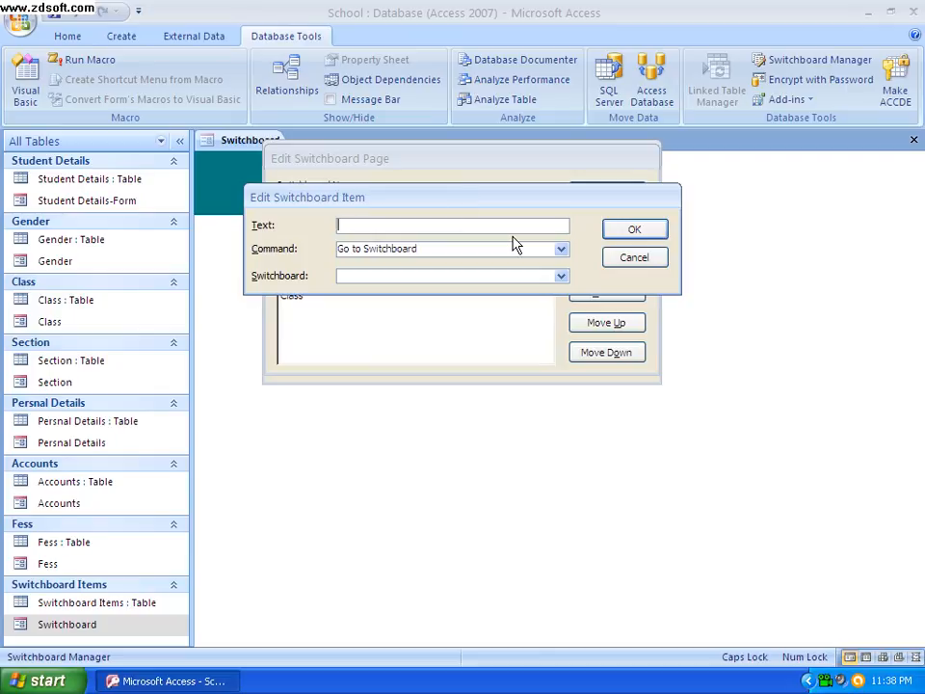
click(561, 276)
click(561, 276)
click(560, 249)
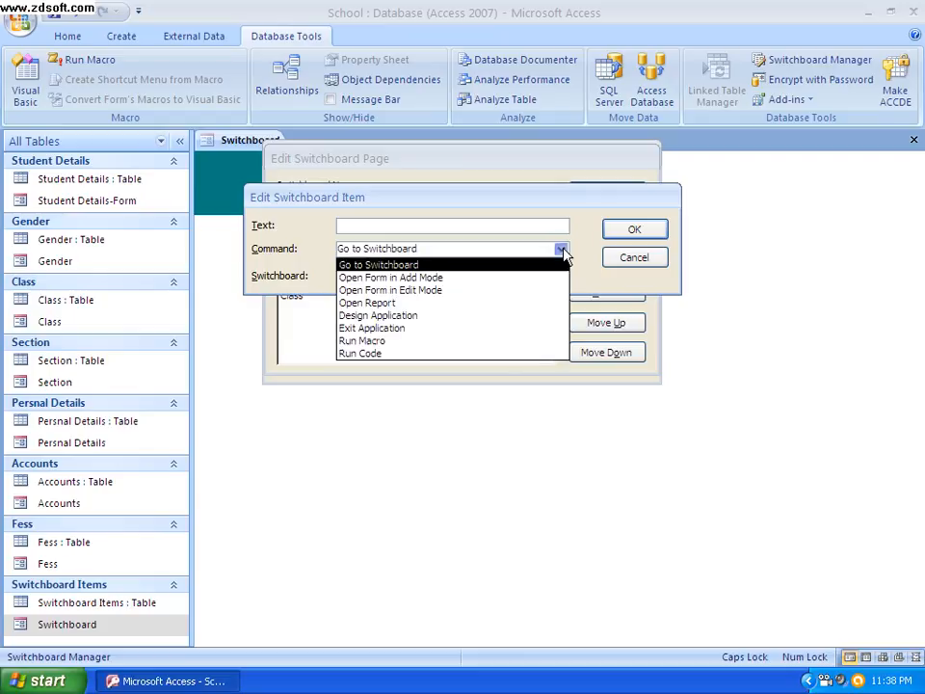
click(619, 260)
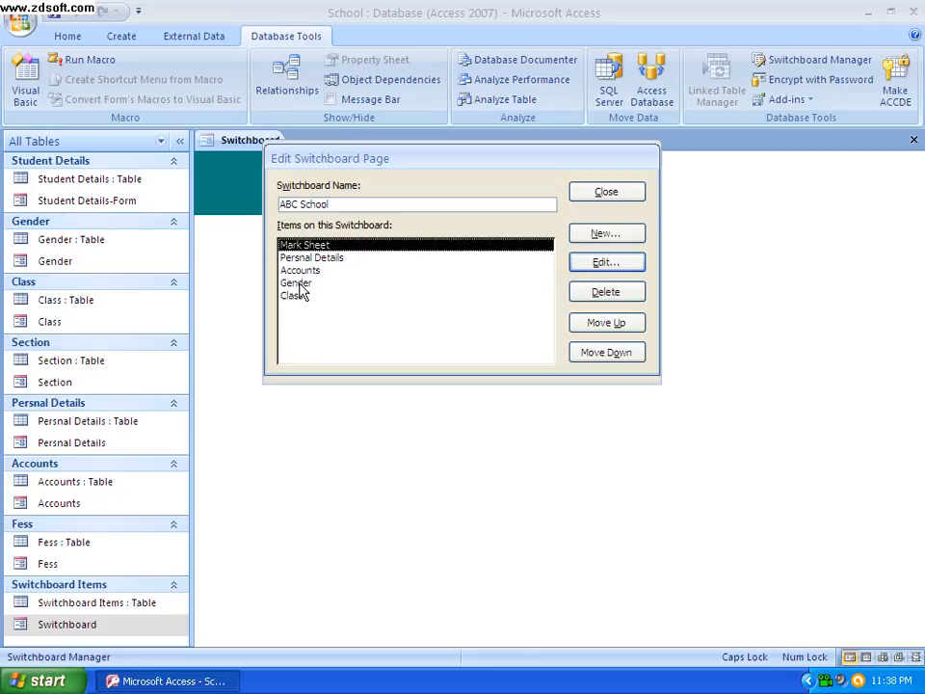
Create a new ABC School switchboard item named Fess that uses Open Form in Add Mode with the Fess form
click(594, 235)
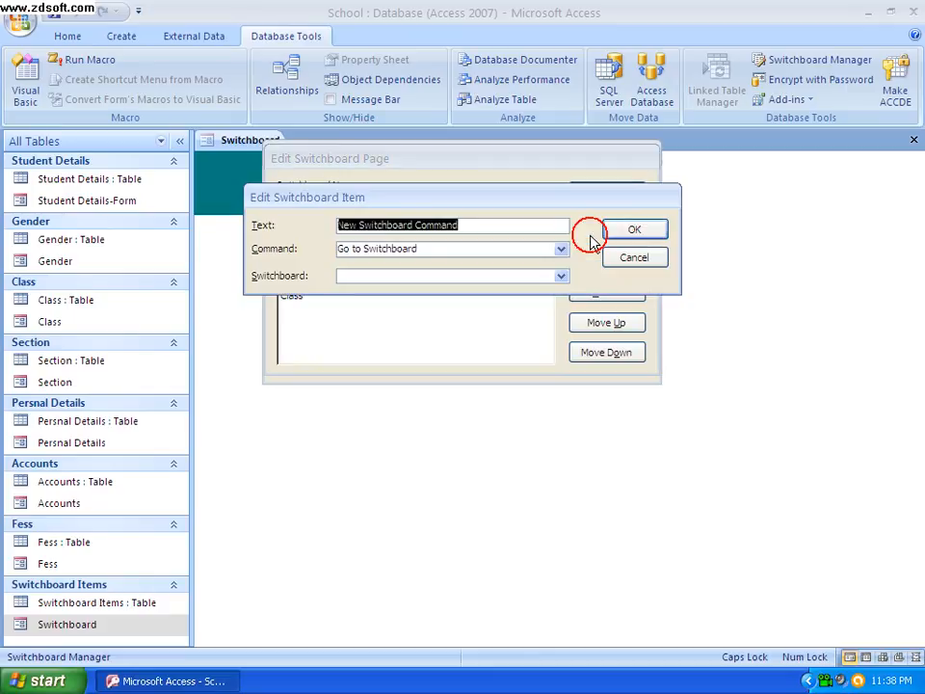
key(BackSpace)
key(Caps_Lock)
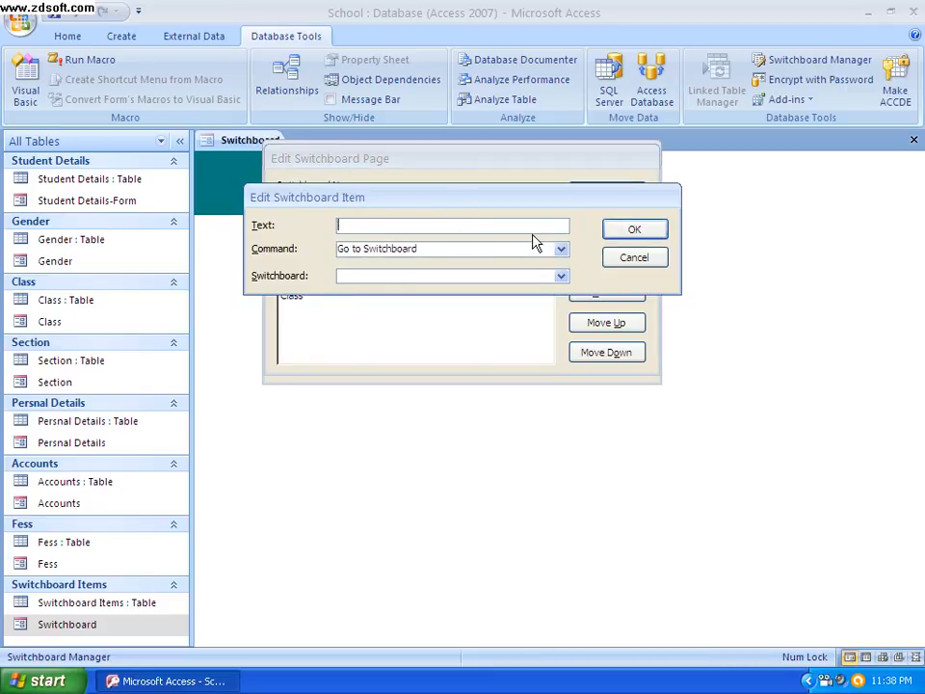
key(Caps_Lock)
text(F)
key(Caps_Lock)
click(560, 249)
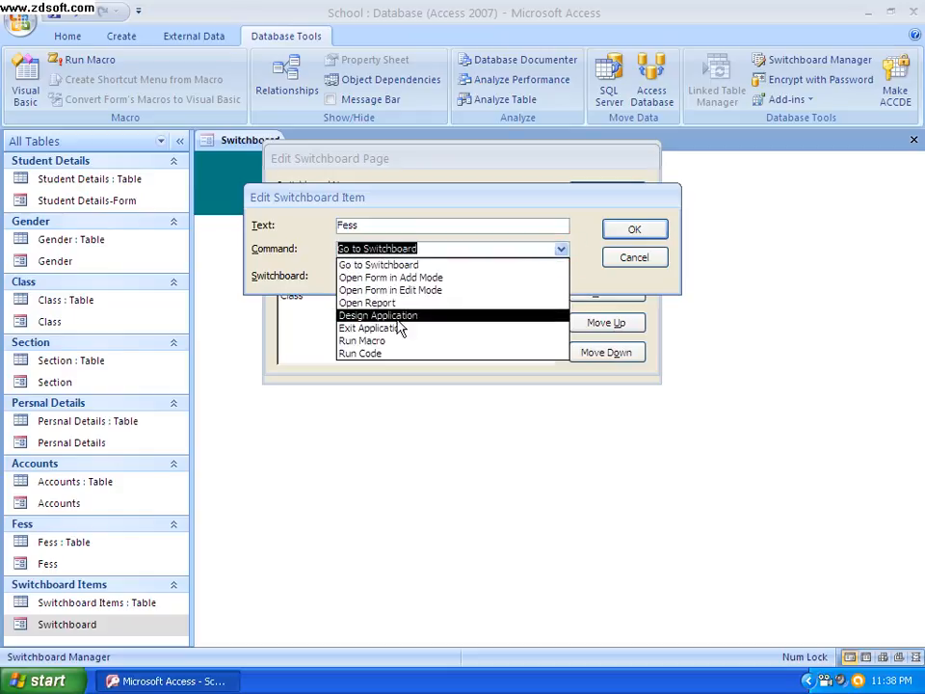
click(383, 277)
click(561, 276)
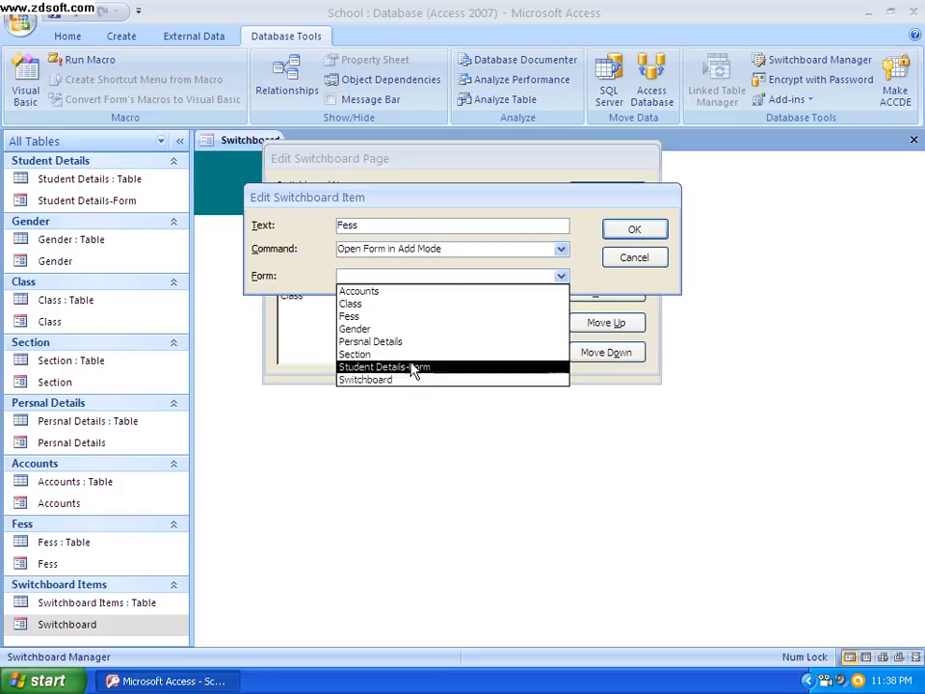
click(363, 316)
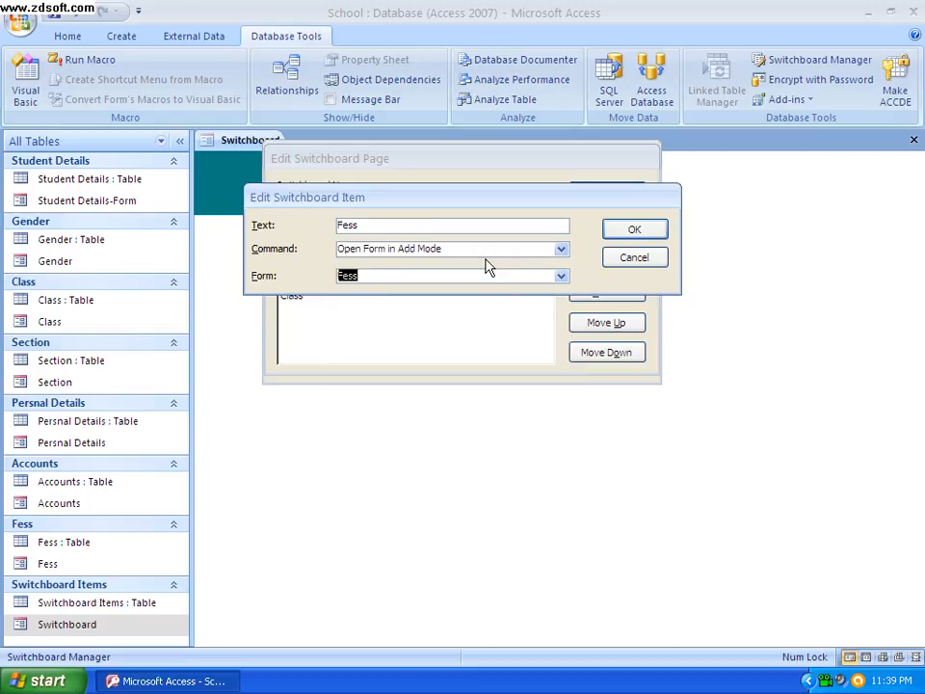
Change the new item's text and form to Section and save it to the ABC School switchboard
double_click(367, 226)
key(BackSpace)
key(Caps_Lock)
text(S)
key(Caps_Lock)
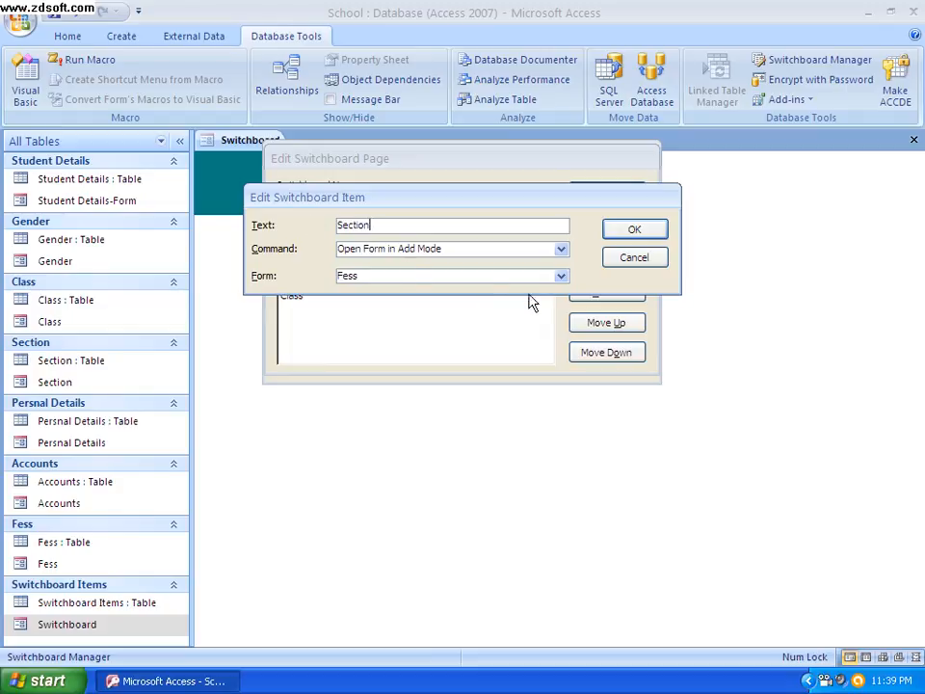
click(561, 276)
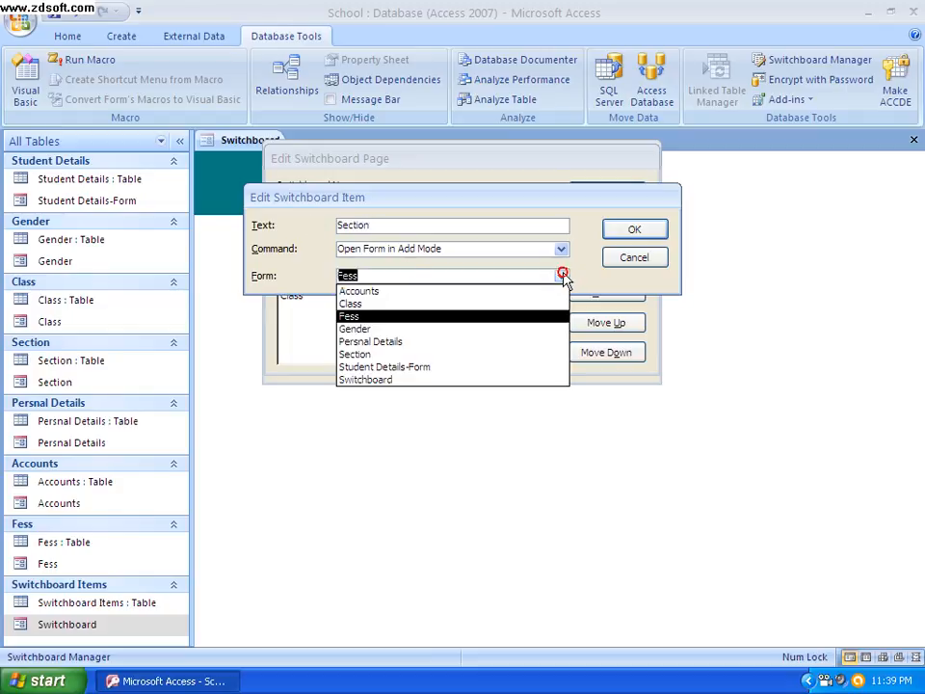
click(396, 354)
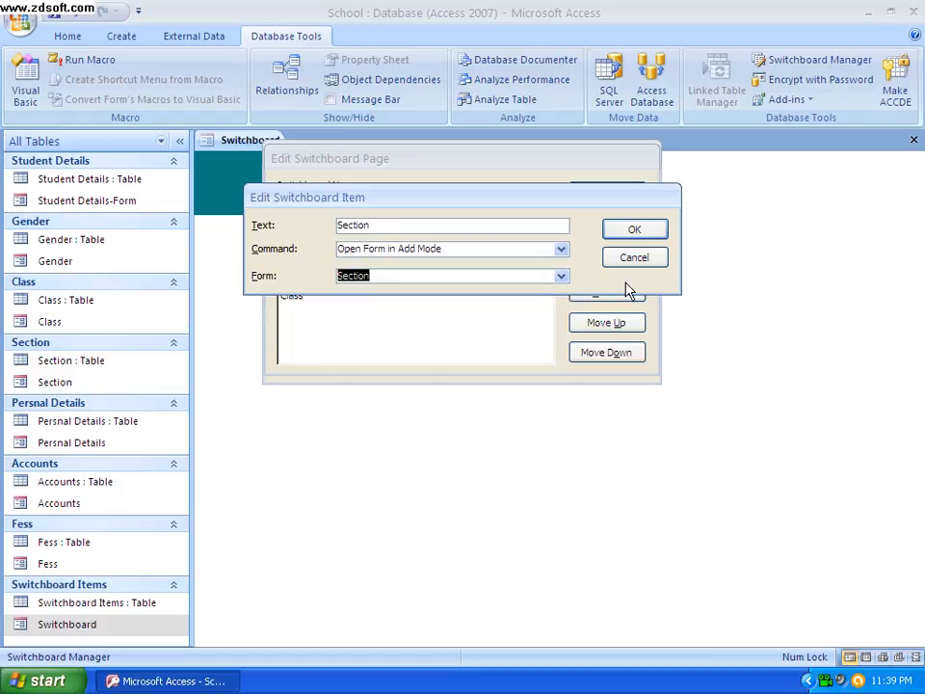
click(638, 231)
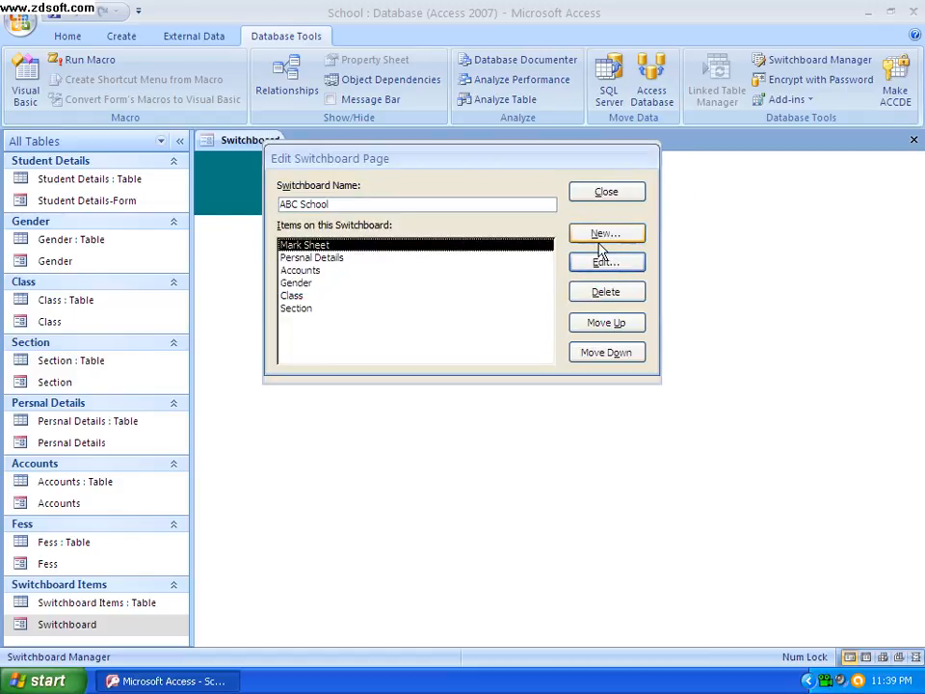
Add a Fess item to the ABC School switchboard that opens the Fess form in Add Mode
click(602, 235)
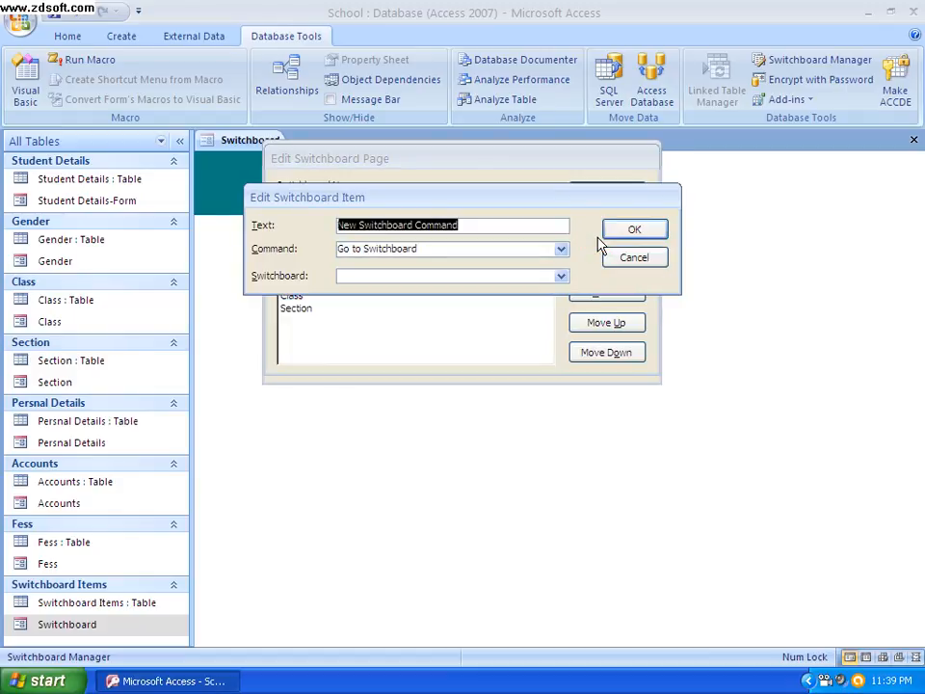
key(Delete)
key(Caps_Lock)
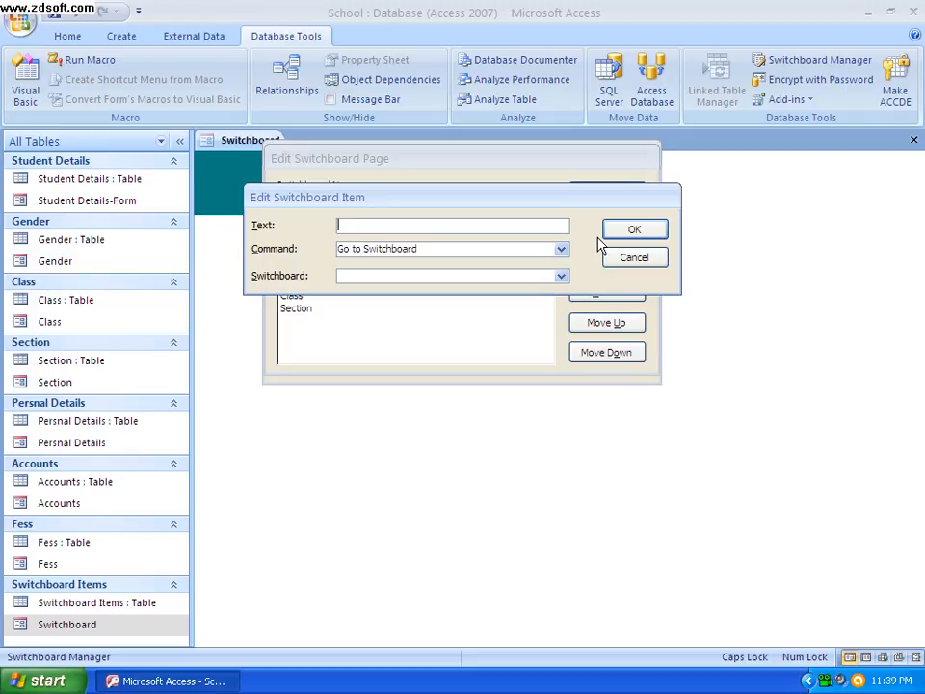
key(Caps_Lock)
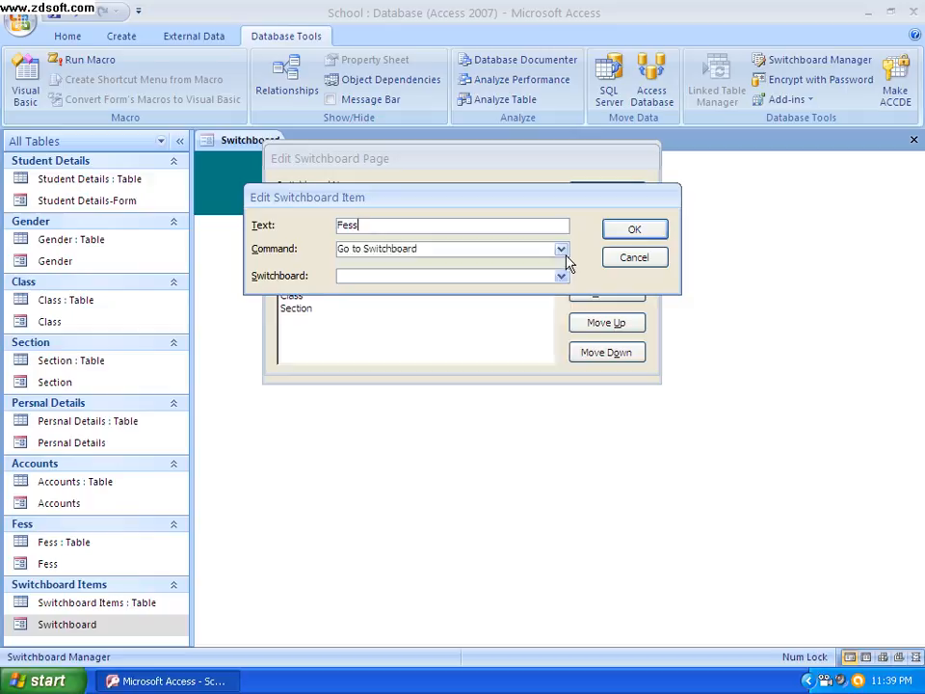
click(561, 249)
click(420, 278)
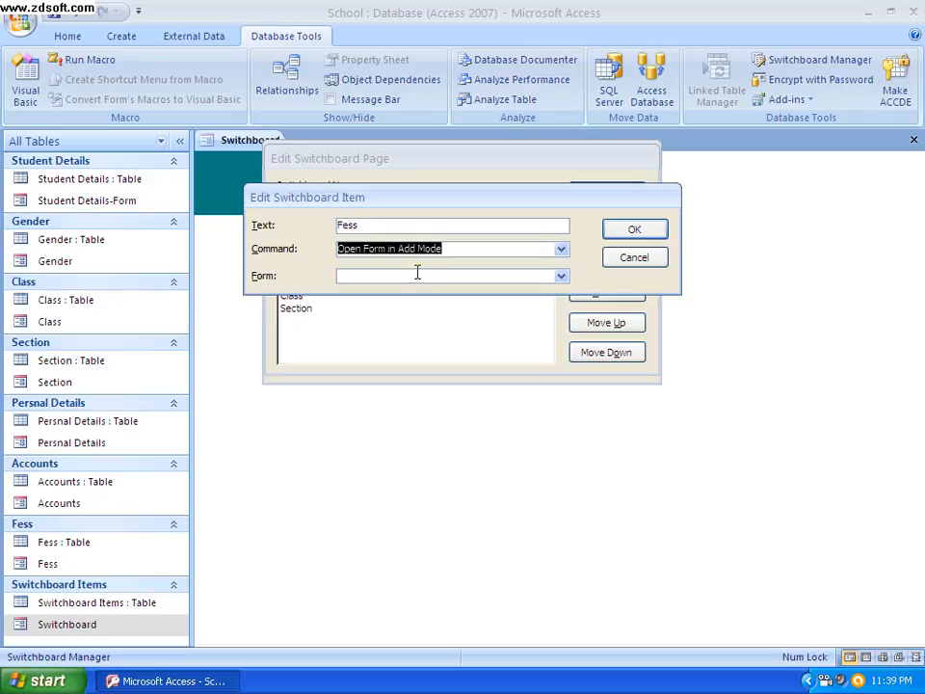
click(559, 278)
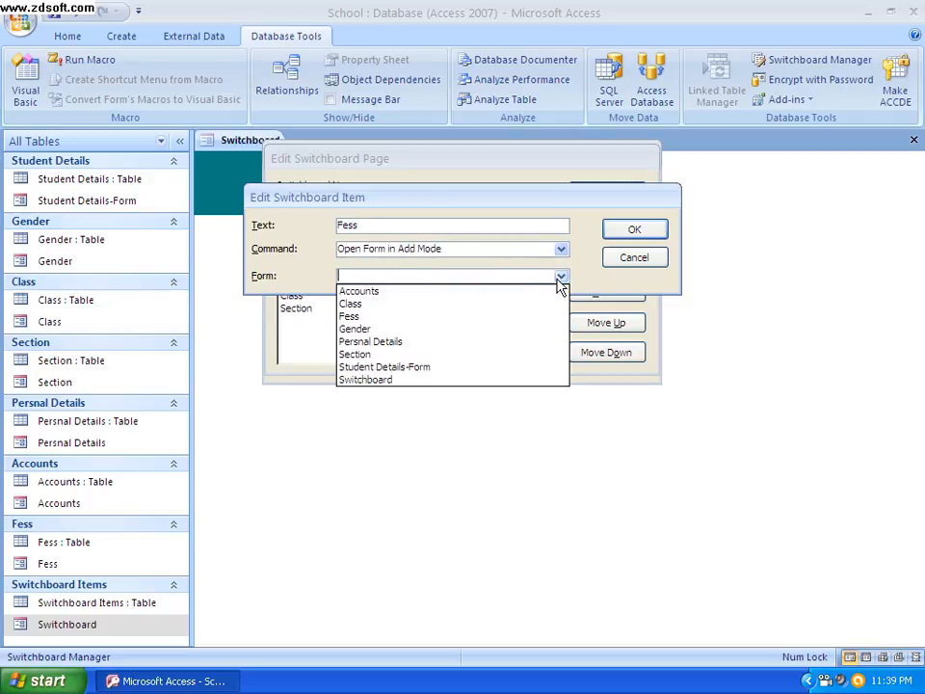
click(401, 317)
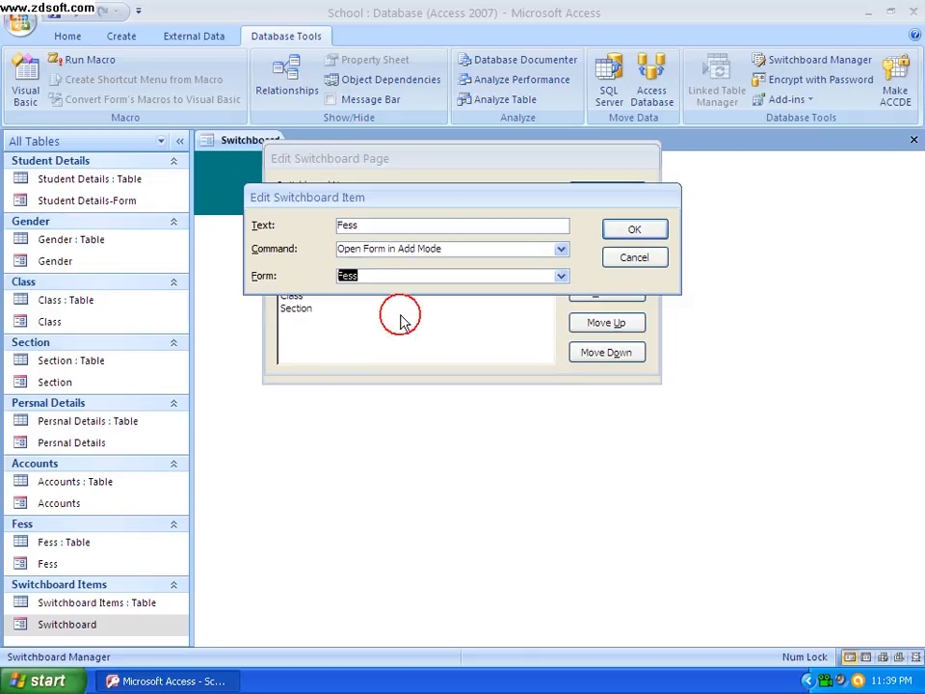
click(633, 231)
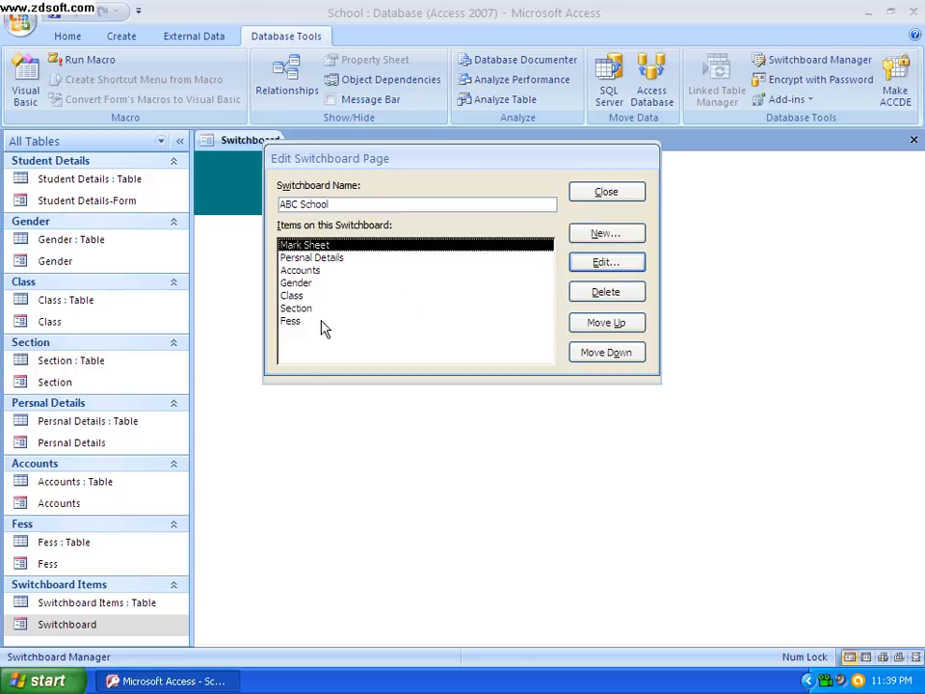
Finish editing the switchboard pages and reopen the Switchboard form to load its new items
click(622, 196)
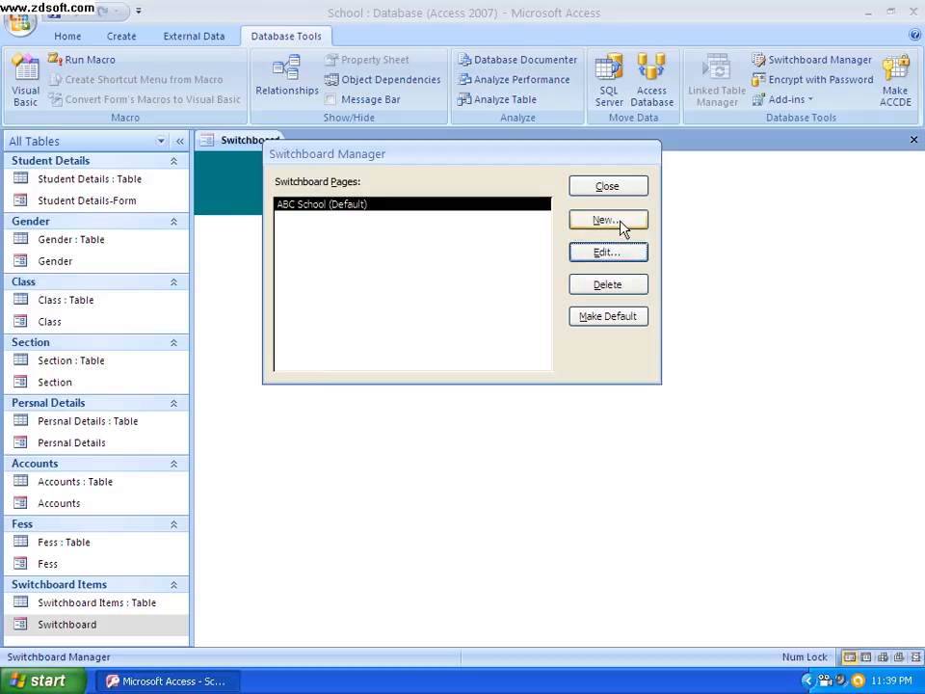
click(618, 187)
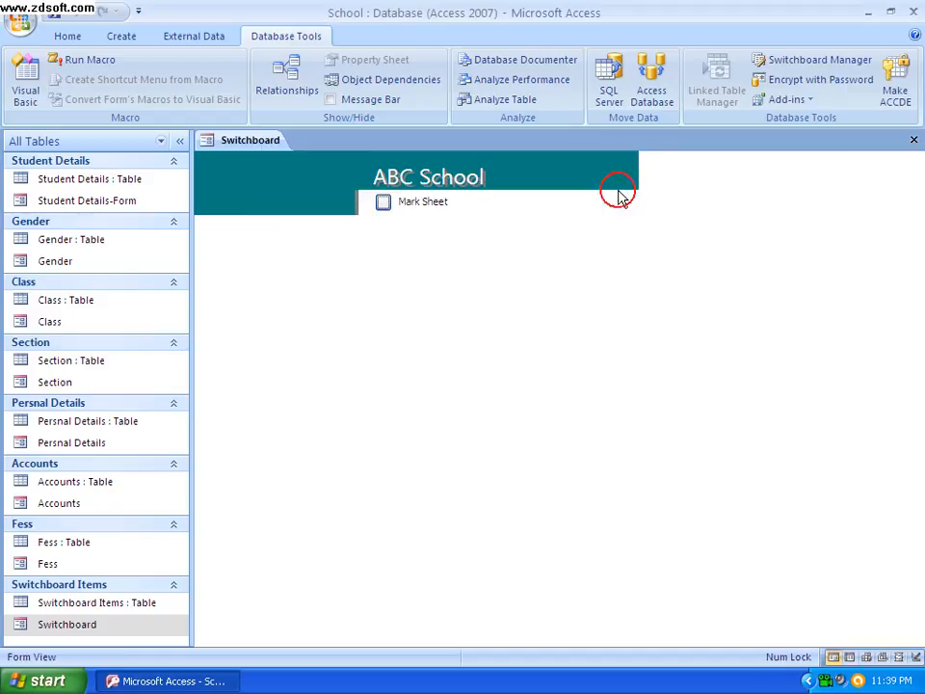
click(913, 140)
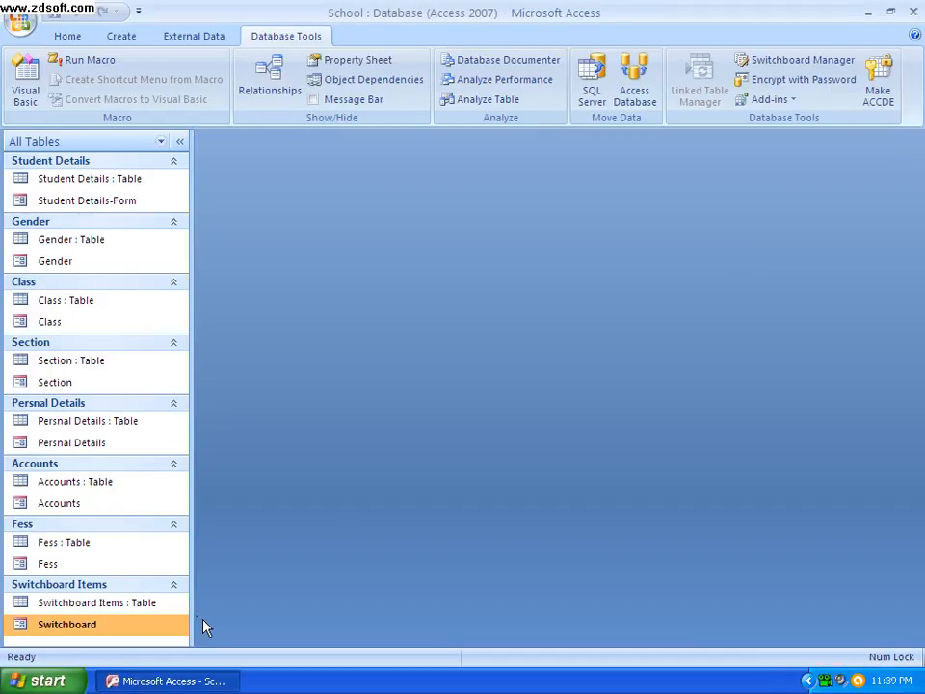
double_click(121, 626)
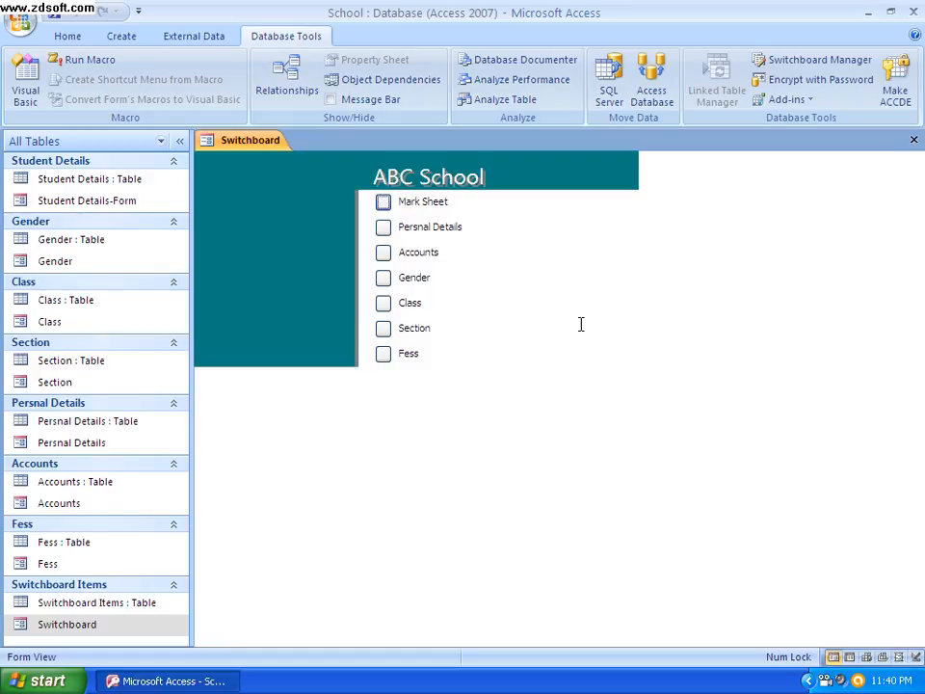
Test the Mark Sheet and Persnal Details switchboard items, closing each form after viewing it
click(383, 204)
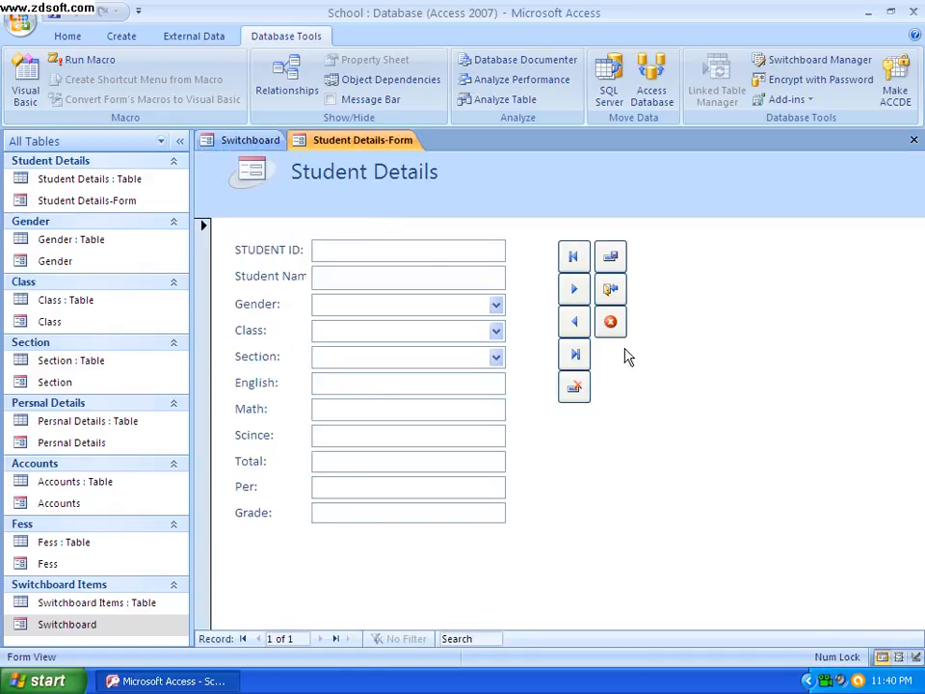
click(913, 140)
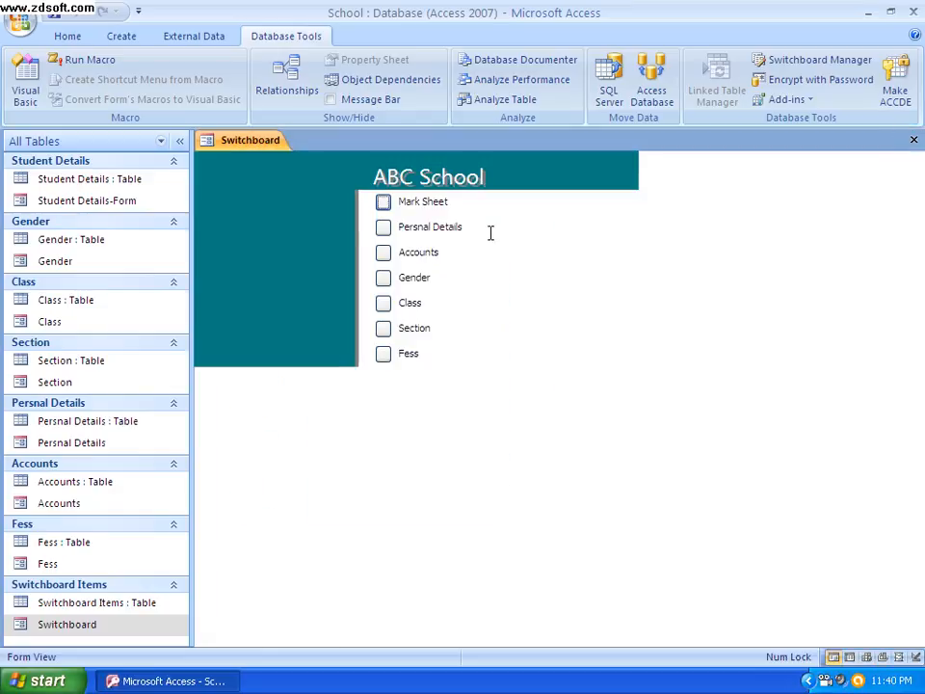
click(384, 229)
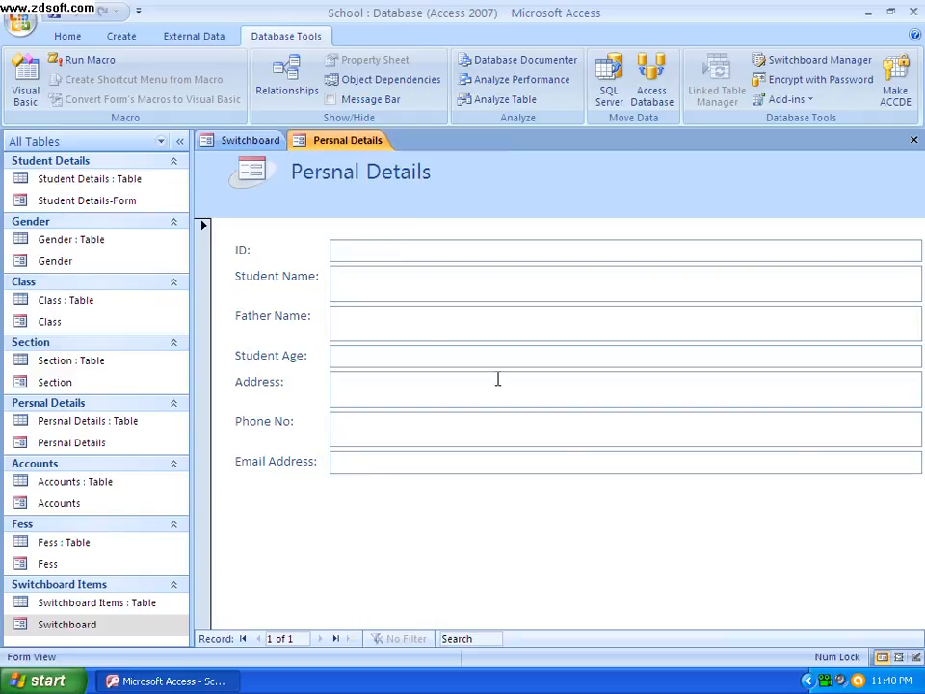
click(913, 140)
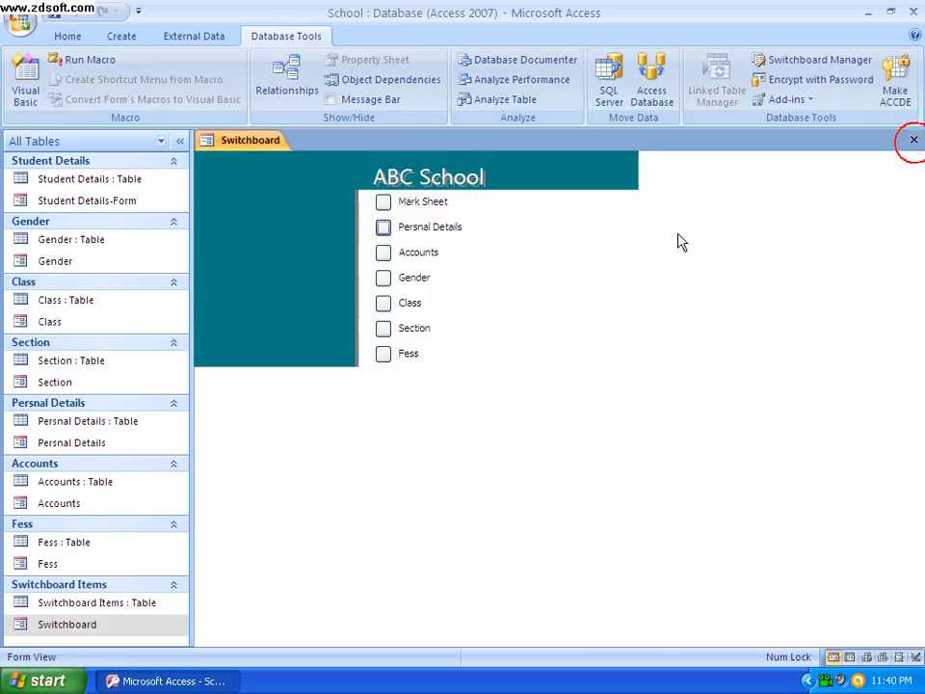
Open the Accounts form from the switchboard and choose the first listed student's name and the gender Male
click(384, 252)
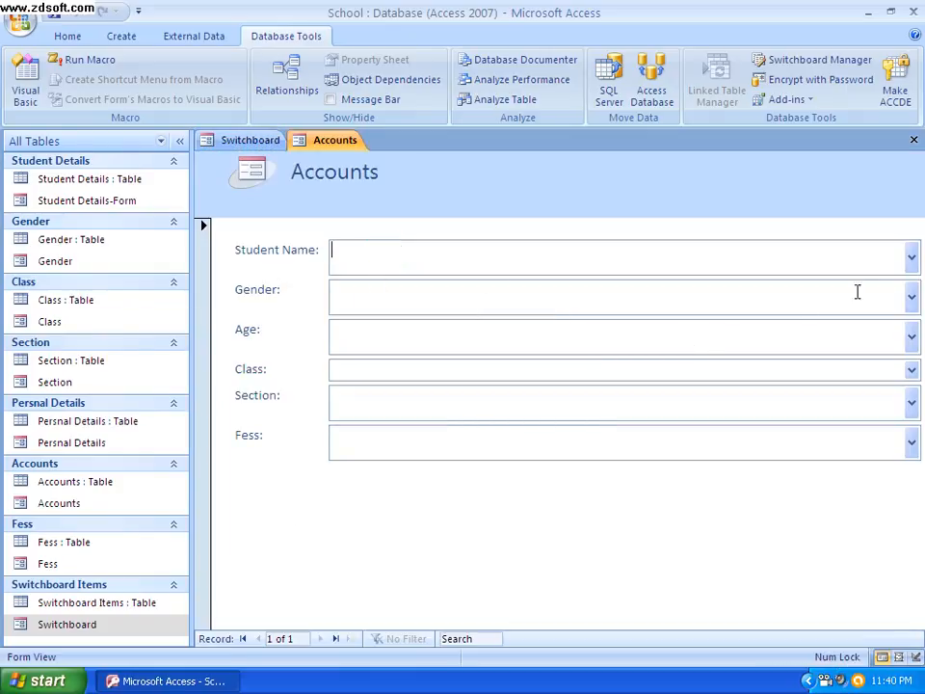
click(910, 259)
click(911, 260)
click(911, 258)
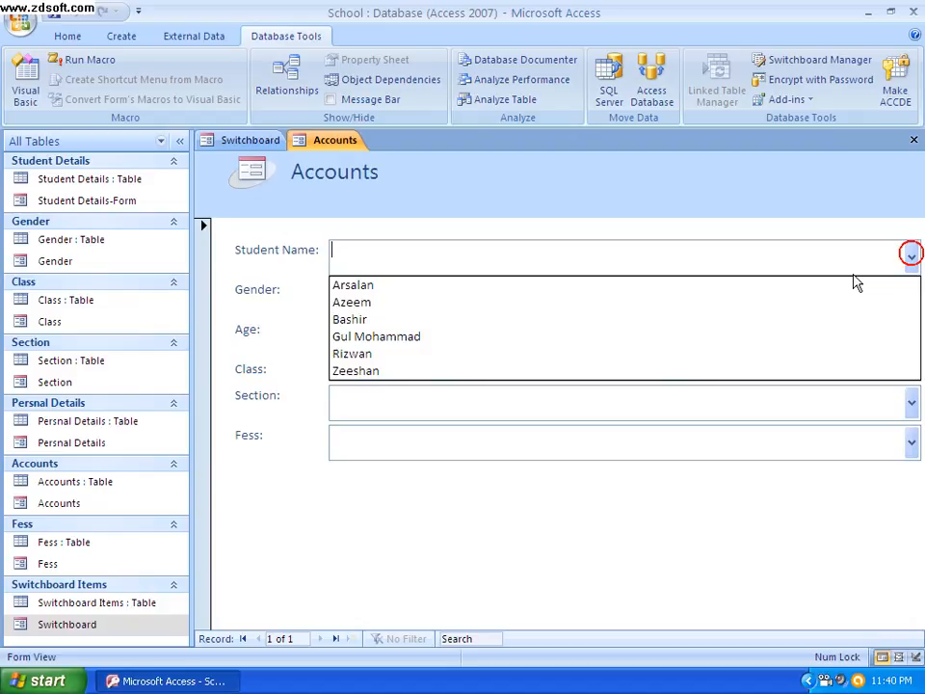
click(384, 285)
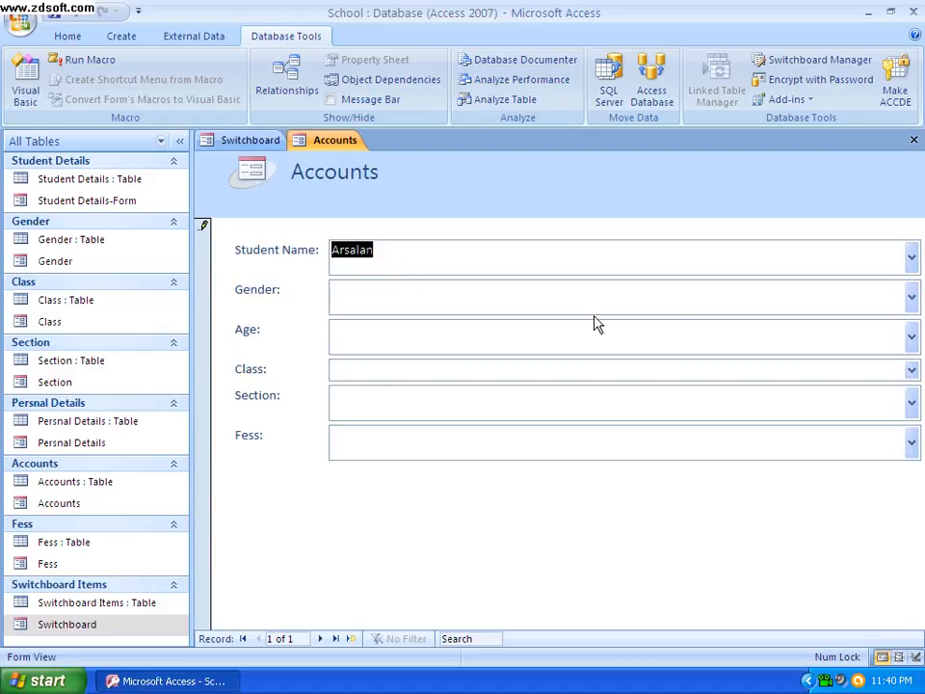
click(913, 300)
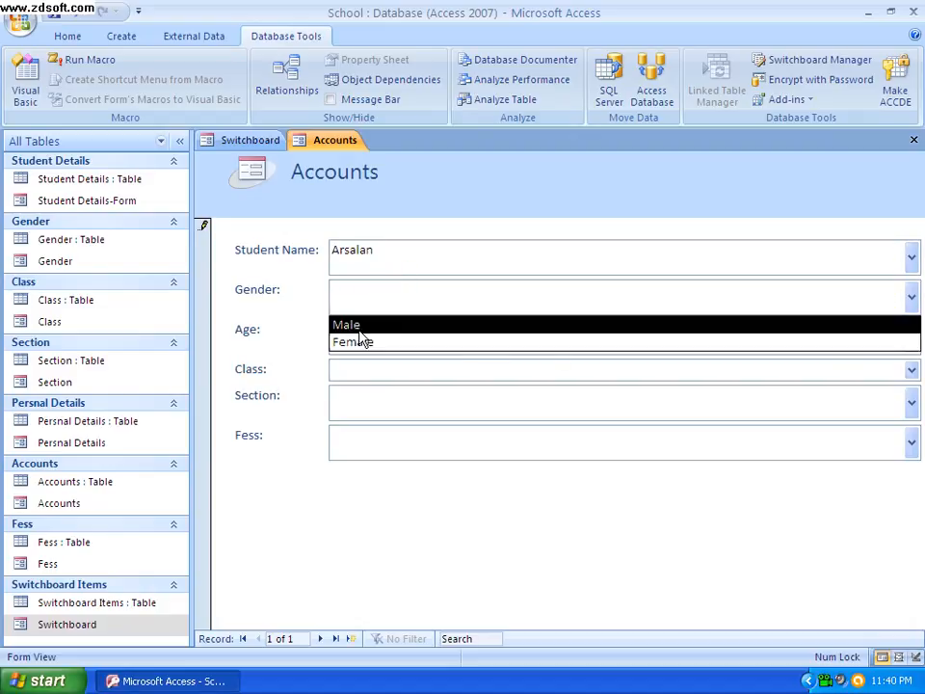
click(395, 327)
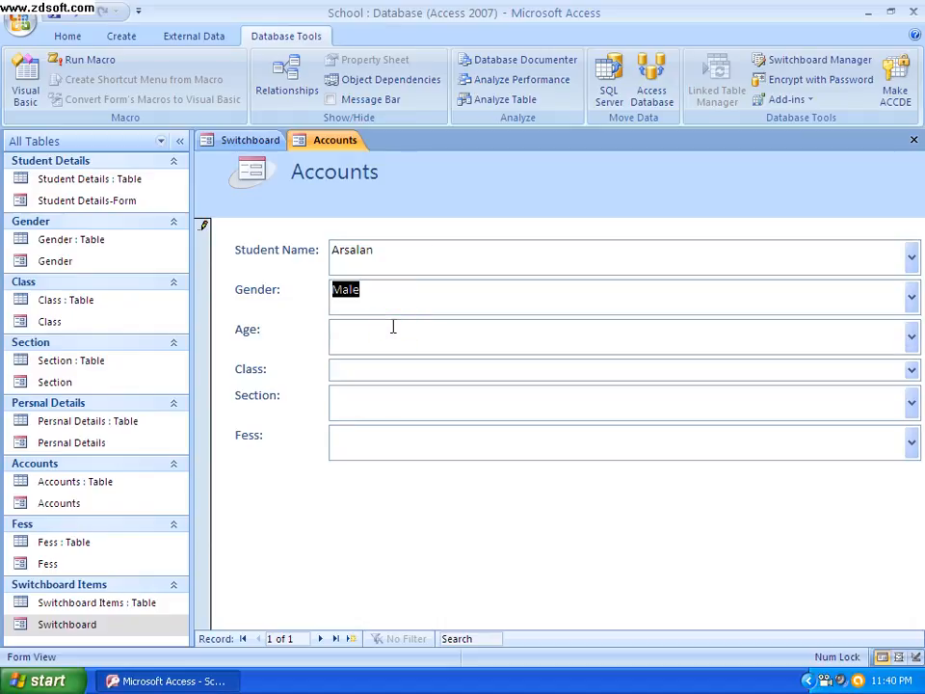
Set the Accounts record's age to 22, class to 10 and section to A
click(911, 337)
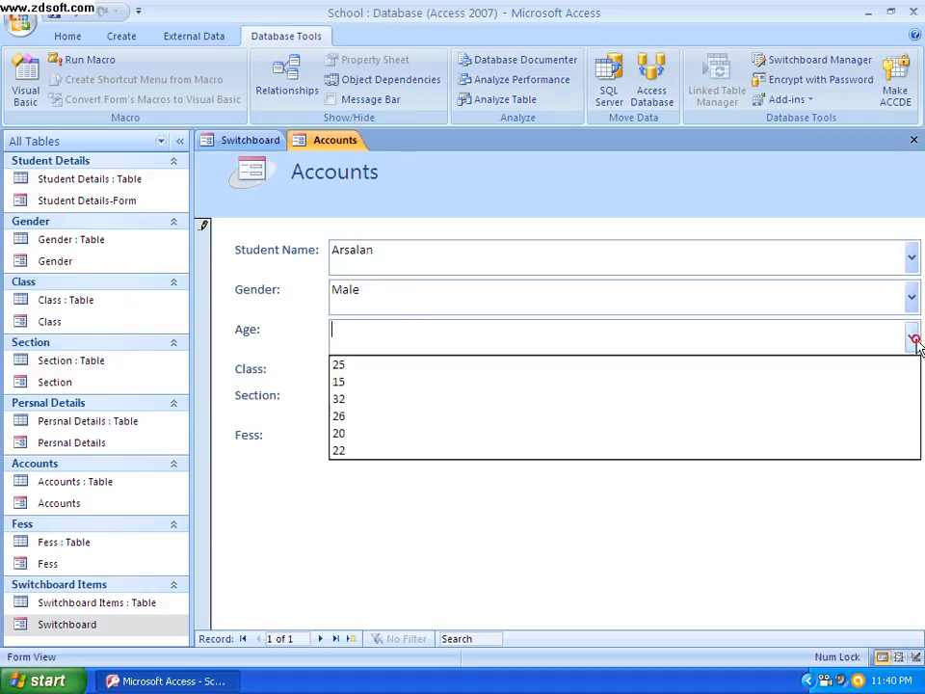
click(527, 451)
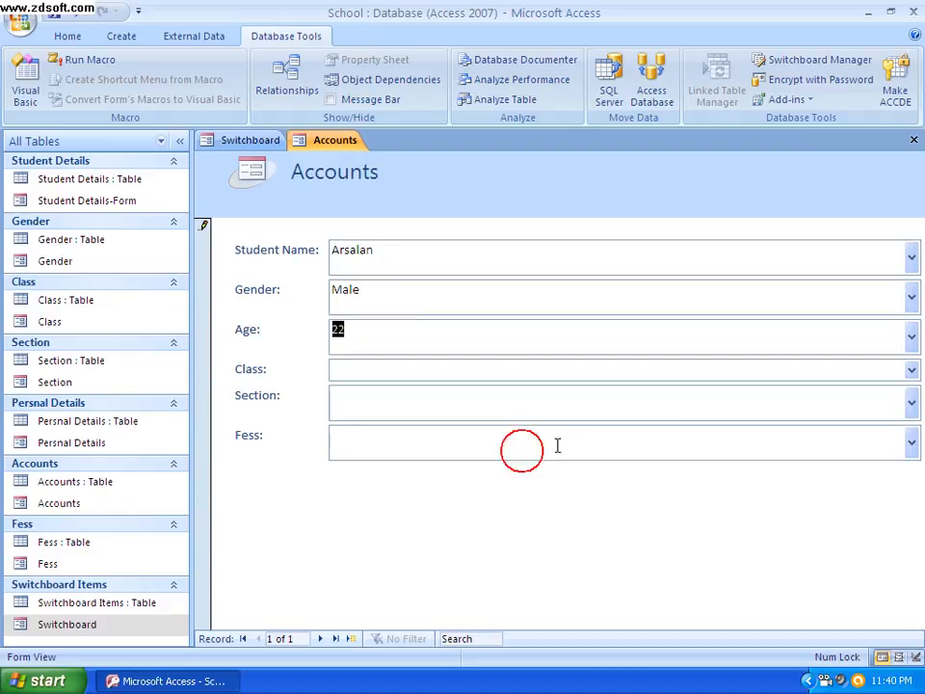
click(913, 373)
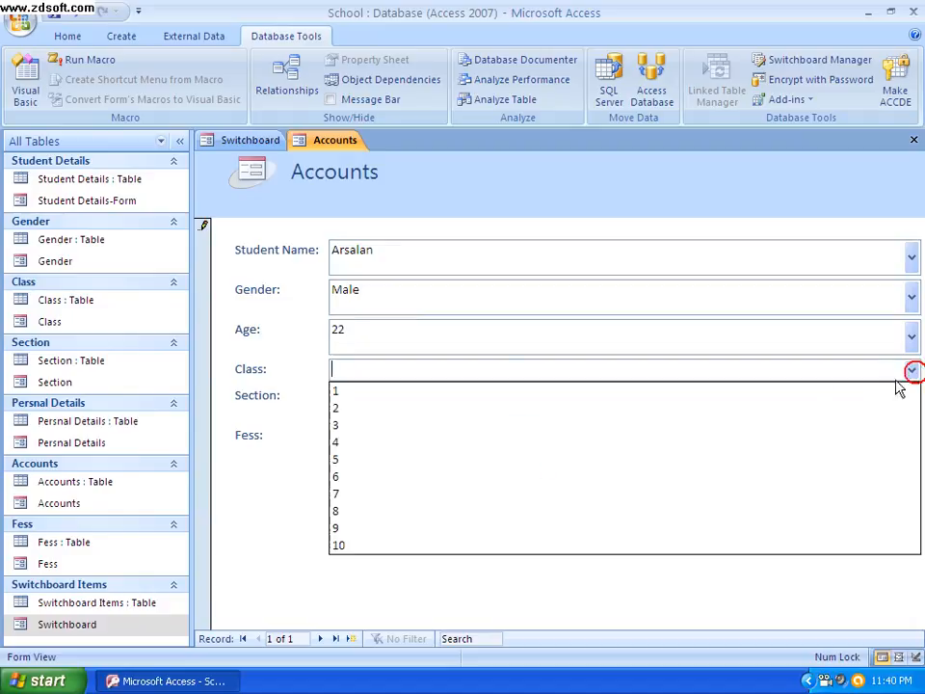
click(413, 548)
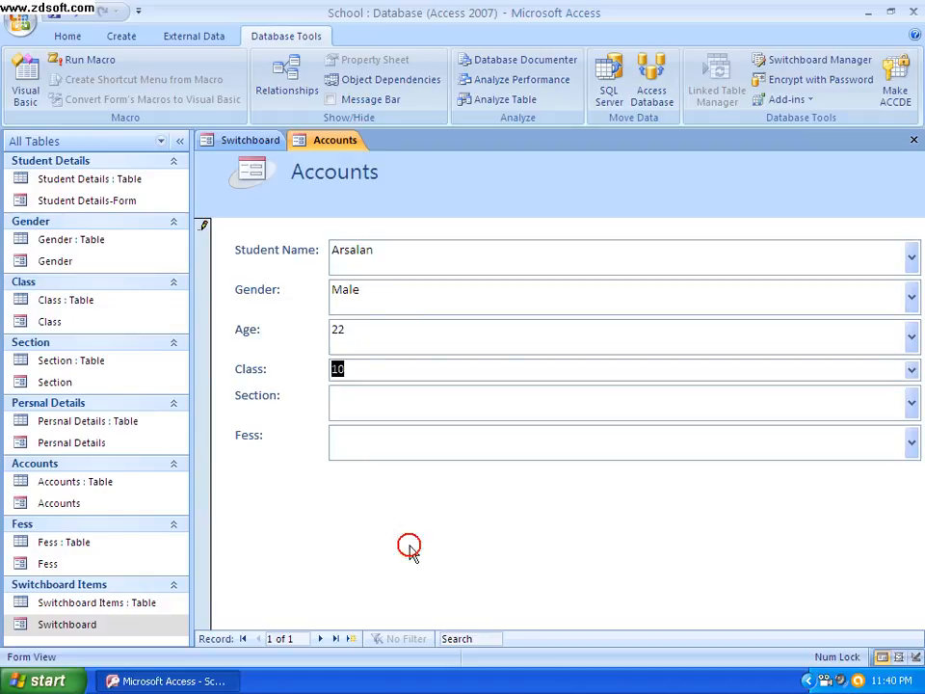
click(912, 403)
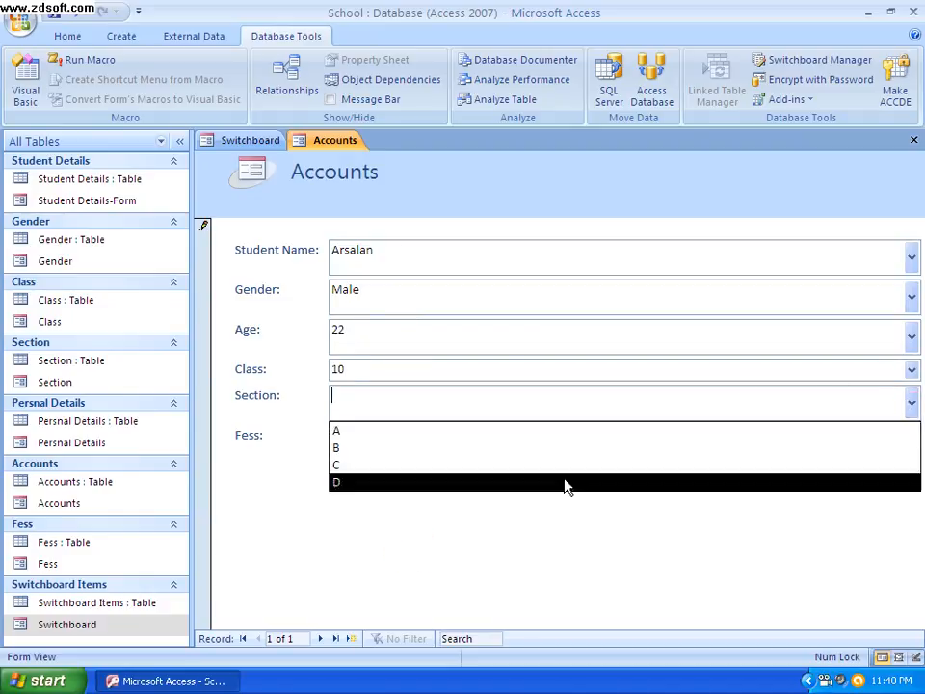
click(339, 433)
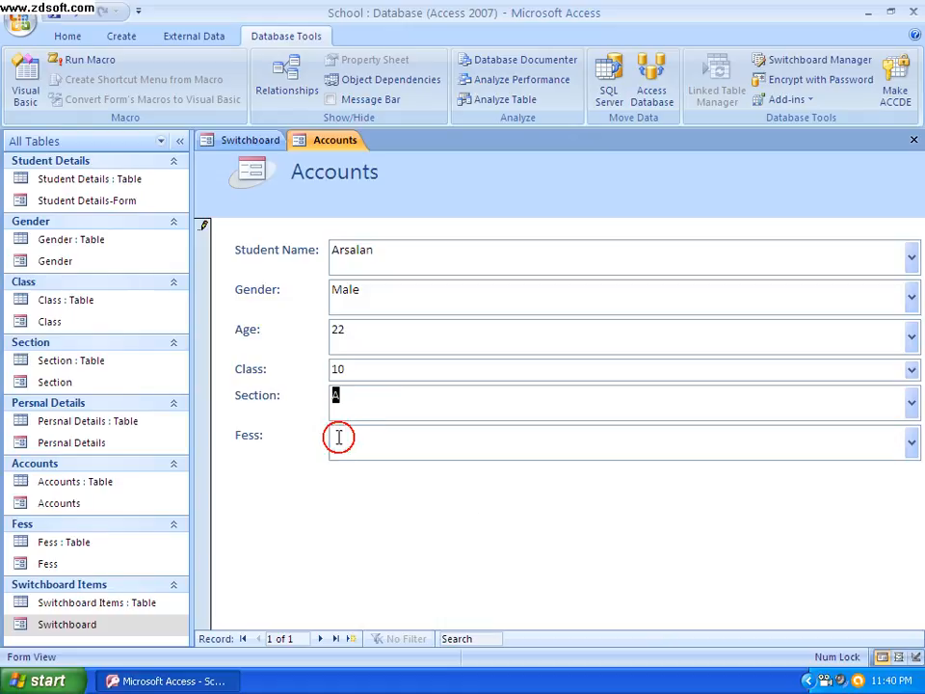
Set the Accounts record's Fess value to 3000 and close the Accounts form
click(911, 443)
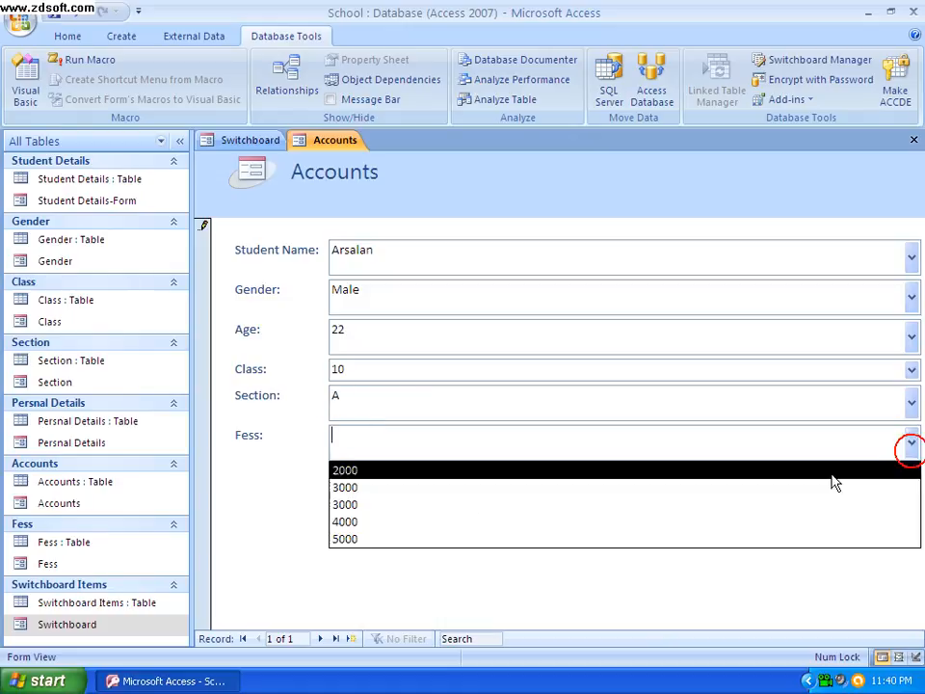
click(407, 506)
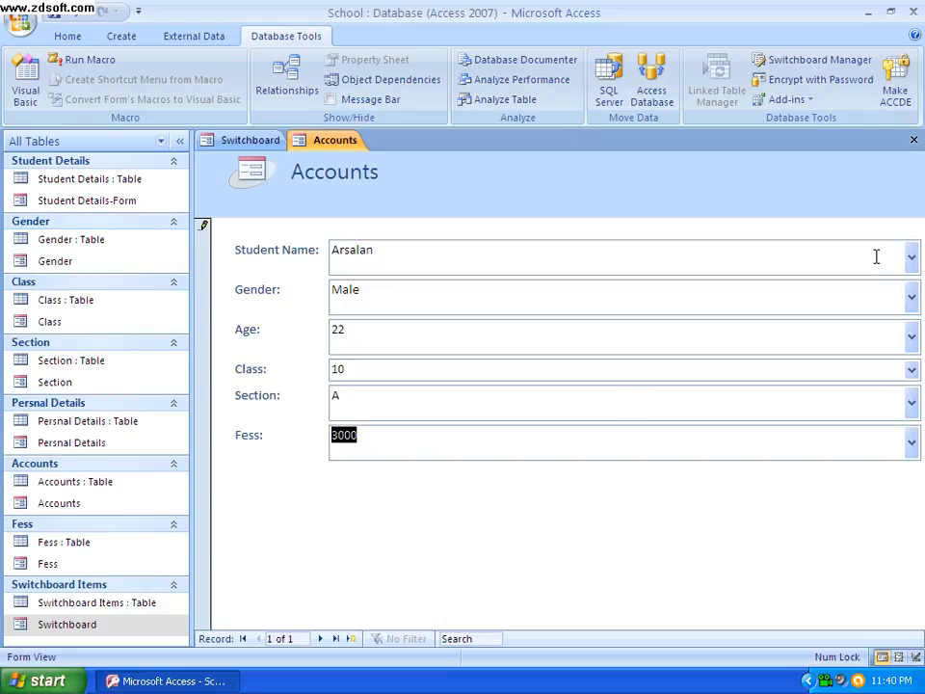
click(913, 141)
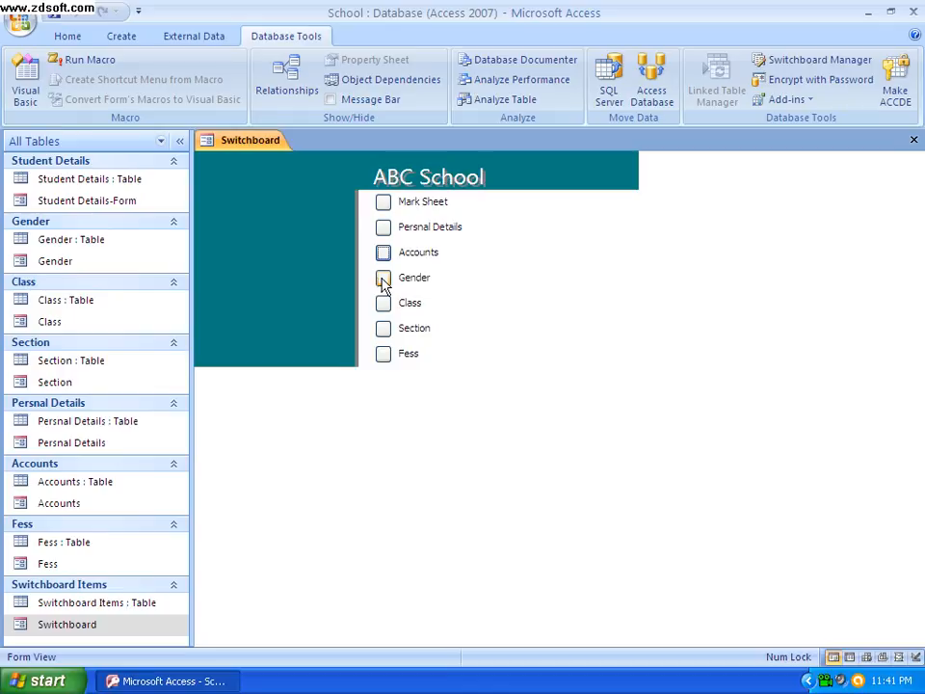
Test the Fess, Section, Class and Gender switchboard items, closing each form after viewing it
click(383, 354)
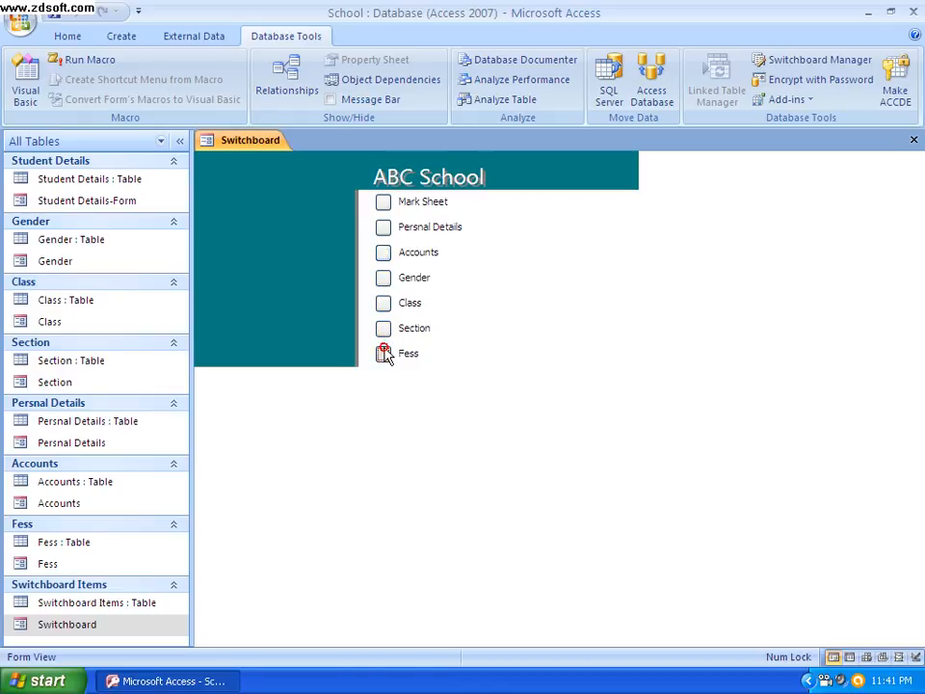
click(913, 141)
click(384, 327)
click(913, 141)
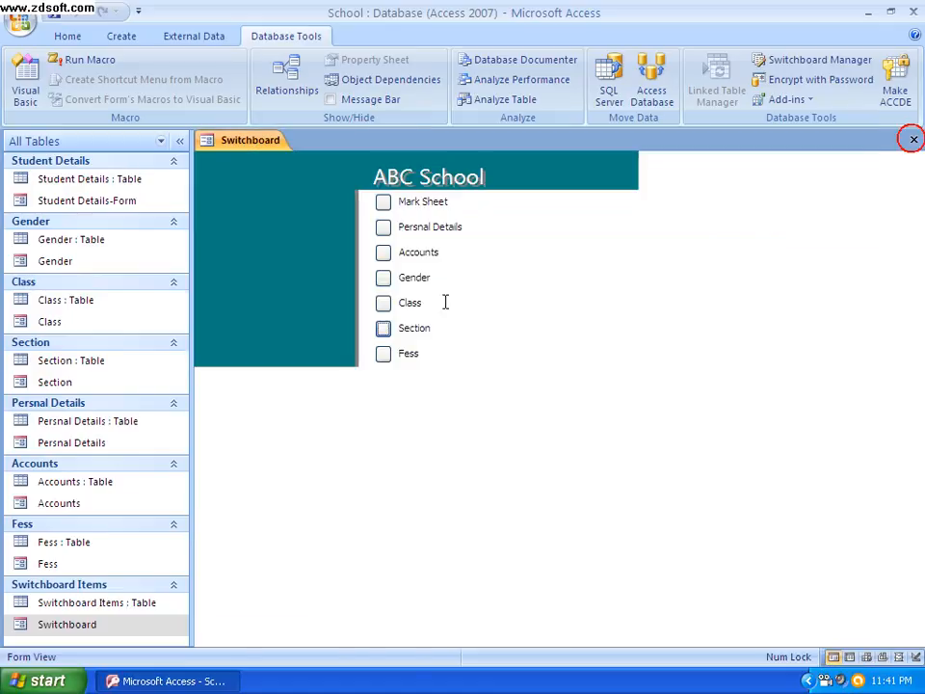
click(386, 304)
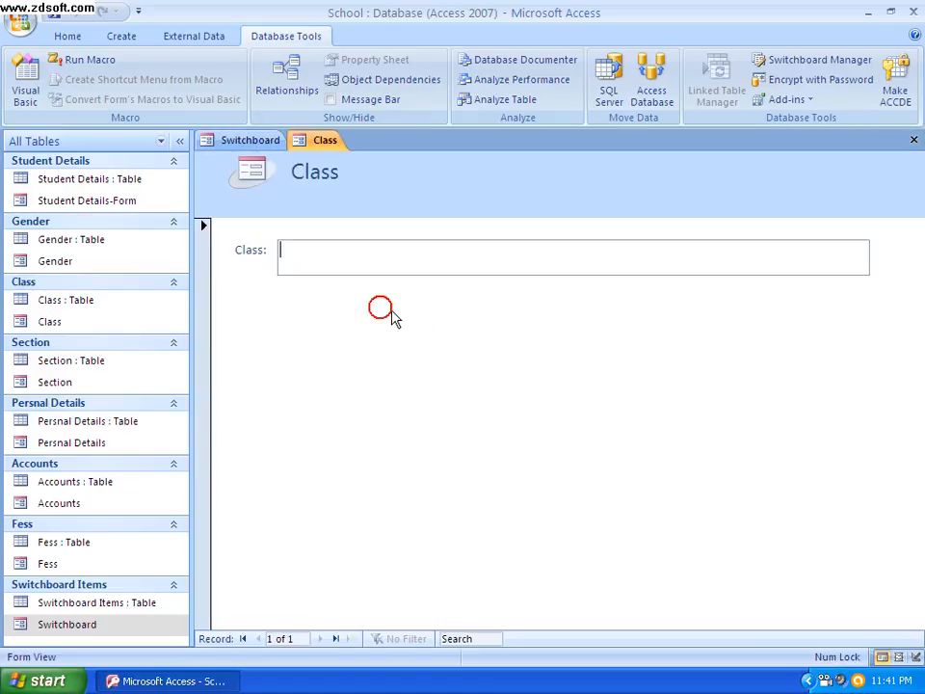
click(912, 141)
click(383, 278)
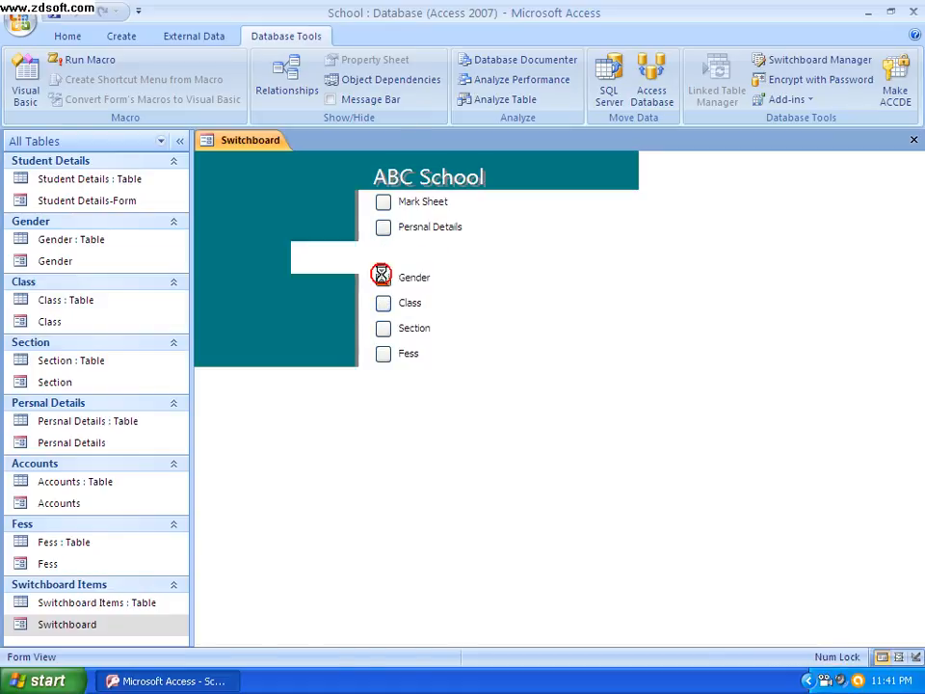
click(913, 141)
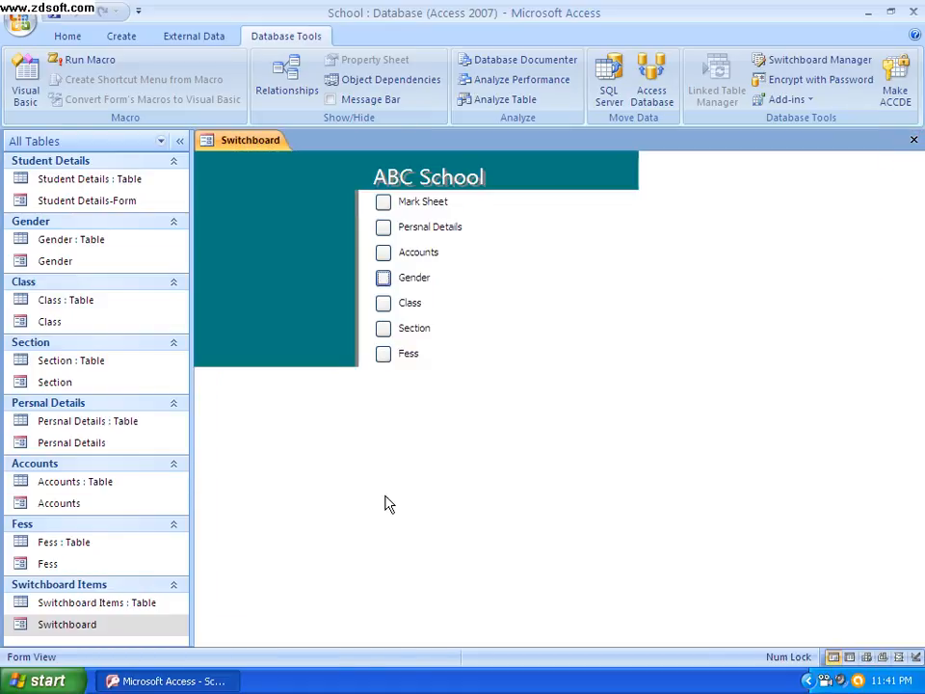